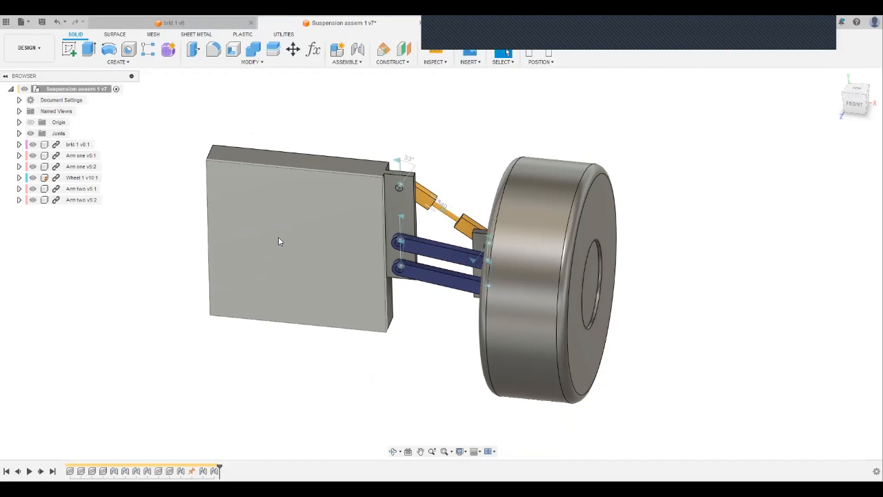
# Move the square bracket plate in the front view to examine how the jointed suspension arms and shock follow.
pyautogui.moveTo(278, 236); pyautogui.dragTo(827, 157)
pyautogui.click(855, 103)
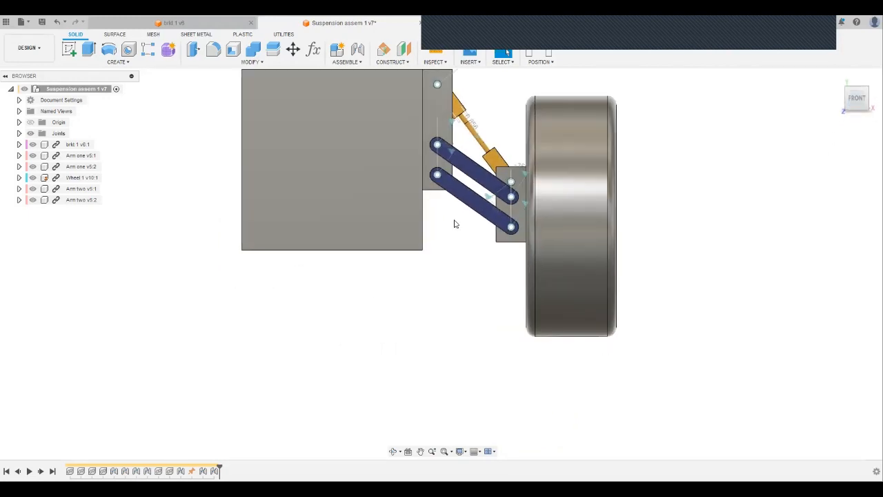
pyautogui.moveTo(474, 233); pyautogui.dragTo(437, 321, button='middle')
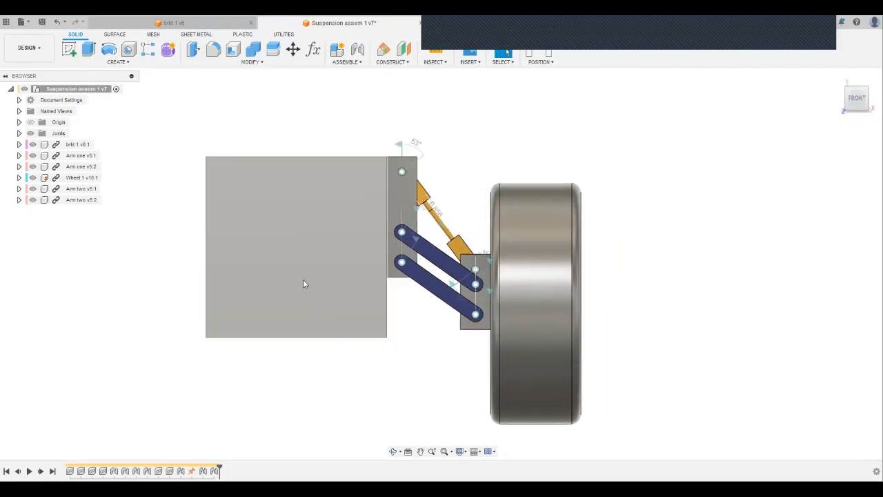
pyautogui.moveTo(305, 282); pyautogui.dragTo(287, 289)
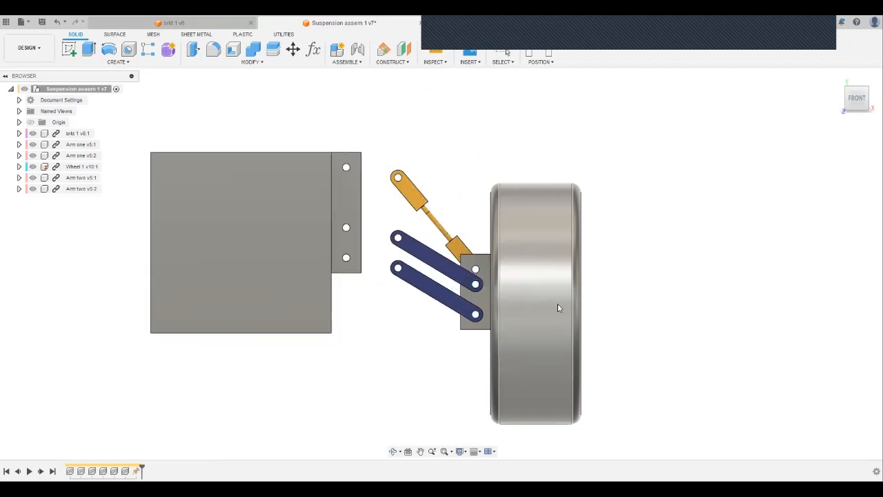
# Pull the two blue arms, both orange shock halves and the square bracket plate apart into separate loose parts.
pyautogui.moveTo(437, 295); pyautogui.dragTo(387, 280)
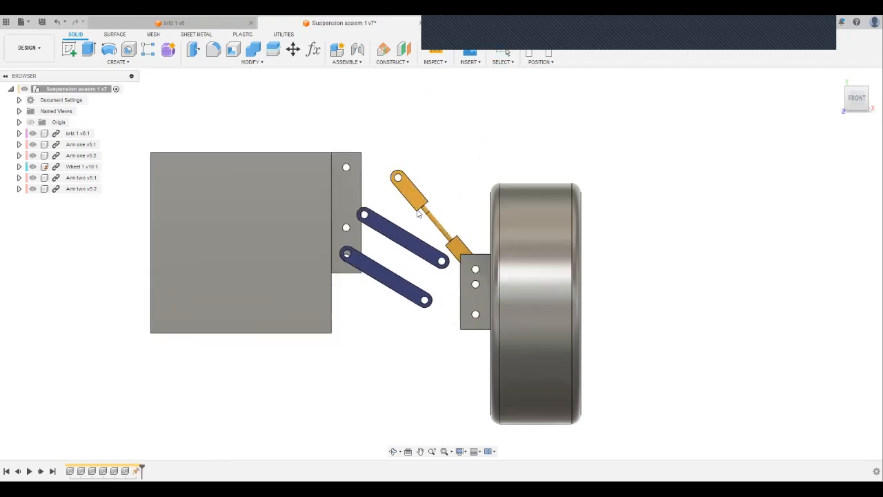
pyautogui.moveTo(399, 158); pyautogui.dragTo(384, 126)
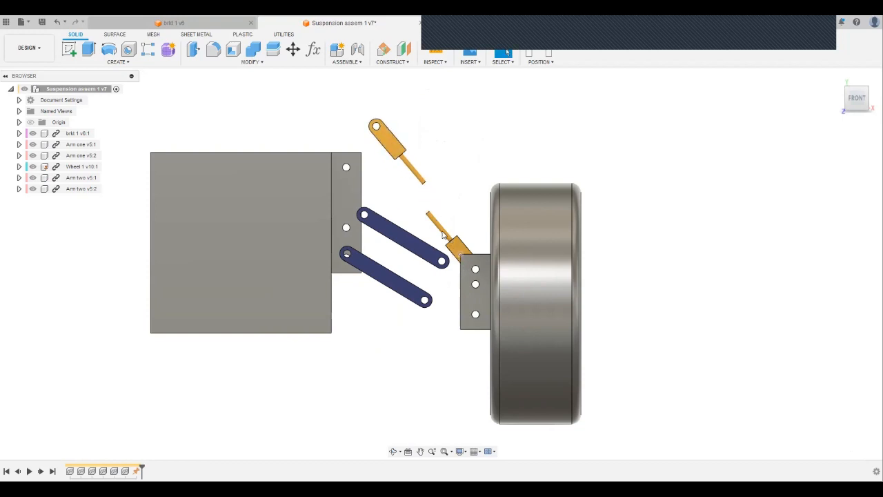
pyautogui.moveTo(314, 241); pyautogui.dragTo(287, 191)
pyautogui.scroll(-1, 289, 191)
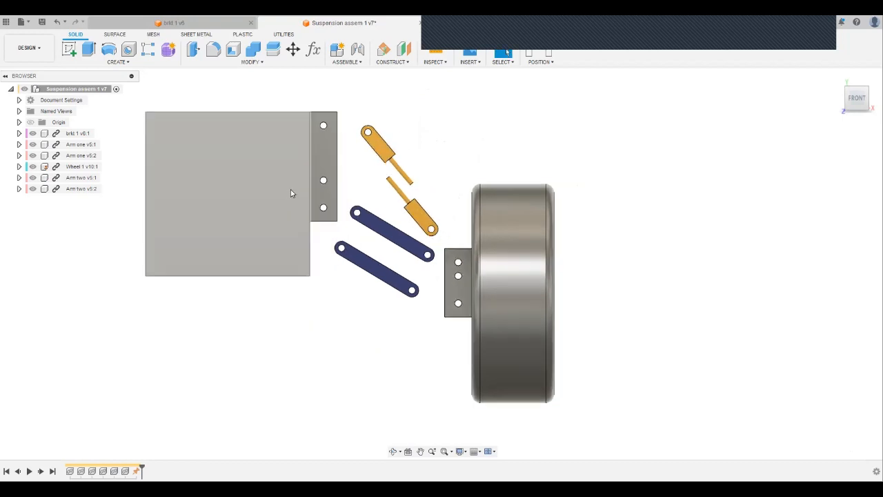
# Identify the bracket, both Arm one parts, the wheel and both Arm two parts by highlighting each component.
pyautogui.keyDown('shift'); pyautogui.moveTo(498, 190); pyautogui.dragTo(637, 351, button='middle'); pyautogui.keyUp('shift')
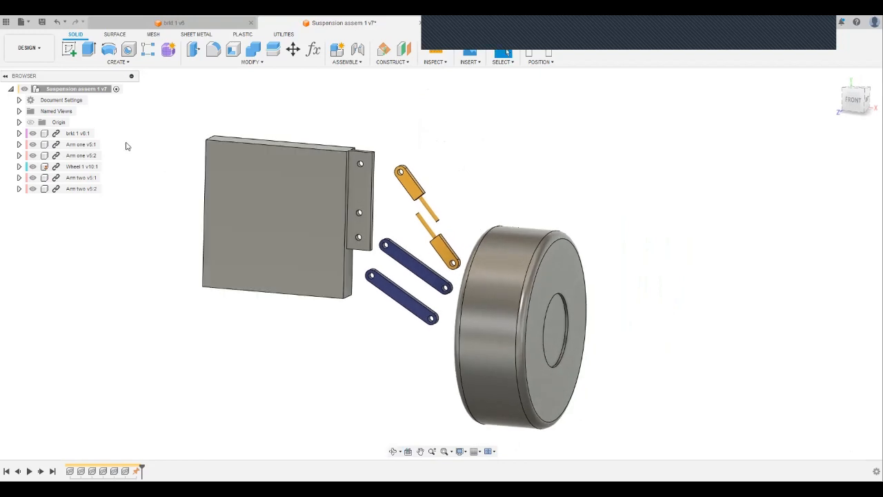
pyautogui.click(79, 133)
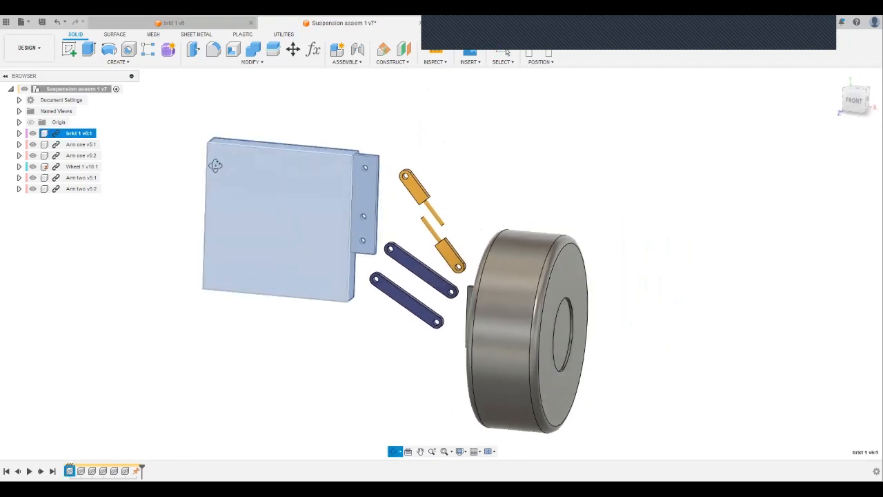
pyautogui.click(88, 144)
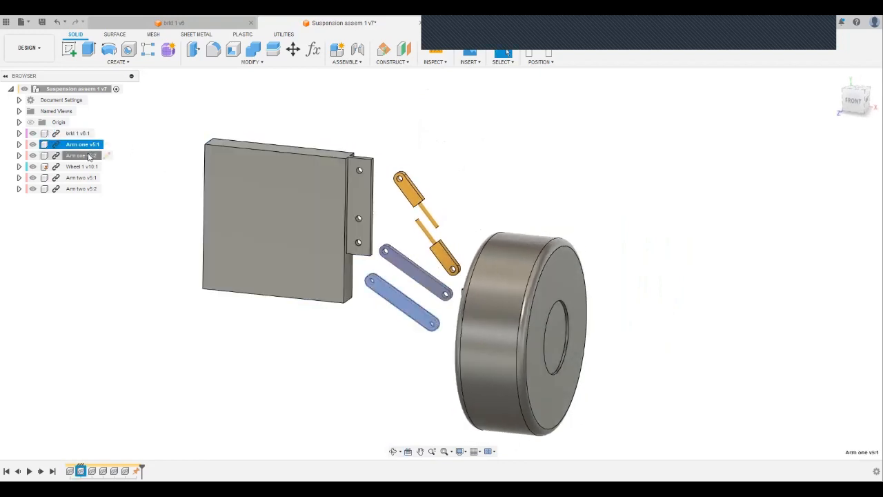
pyautogui.click(88, 156)
pyautogui.click(85, 166)
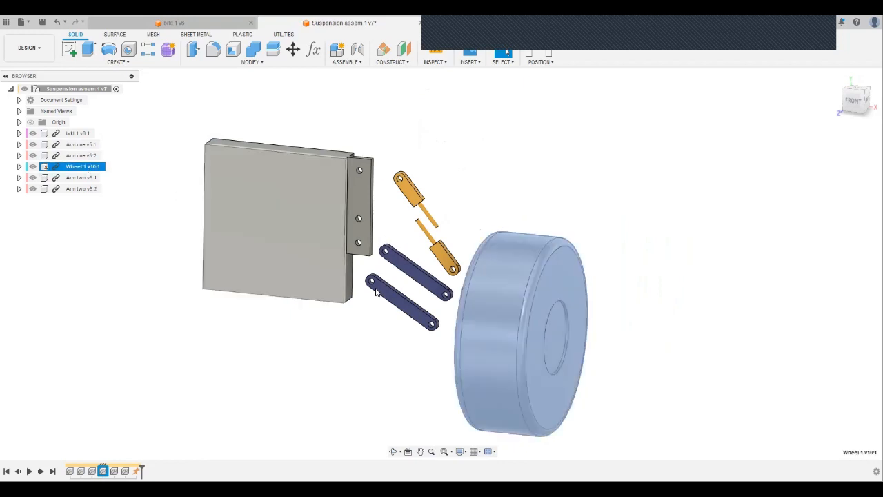
pyautogui.keyDown('shift'); pyautogui.moveTo(396, 274); pyautogui.dragTo(400, 288, button='middle'); pyautogui.keyUp('shift')
pyautogui.click(140, 269)
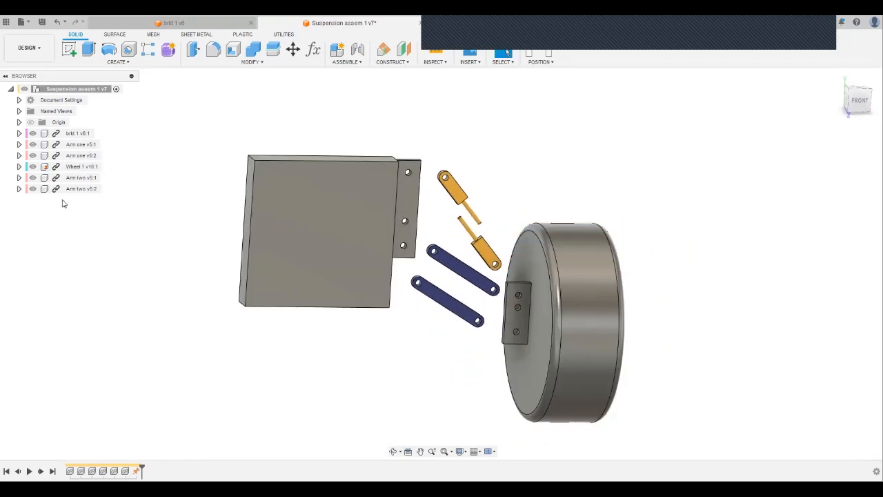
pyautogui.click(81, 177)
pyautogui.click(81, 188)
pyautogui.click(441, 322)
pyautogui.keyDown('shift'); pyautogui.moveTo(442, 322); pyautogui.dragTo(433, 322, button='middle'); pyautogui.keyUp('shift')
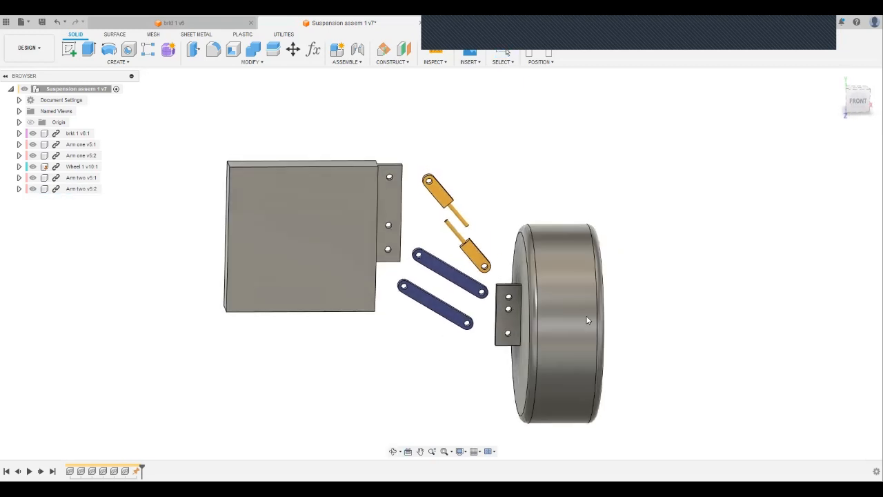
# Test the bracket plate's free movement and inspect the Wheel 1 component's ground setting without changing it.
pyautogui.moveTo(286, 236); pyautogui.dragTo(277, 232)
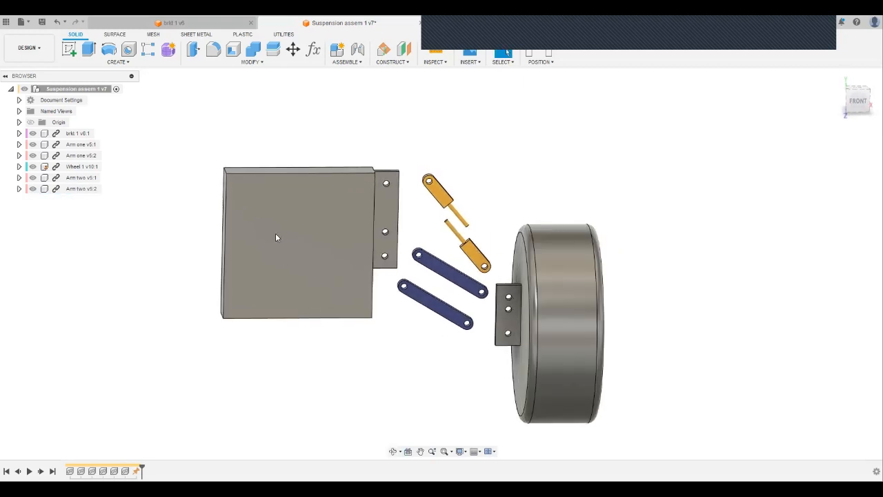
pyautogui.click(564, 310)
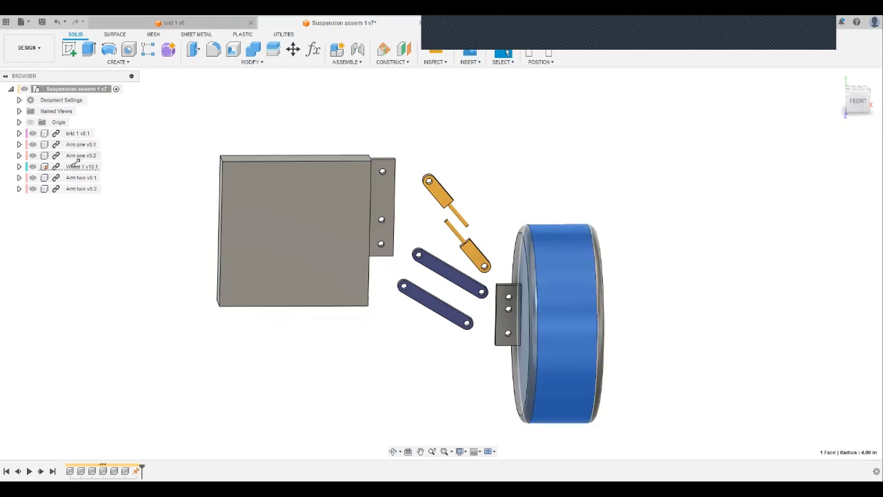
pyautogui.rightClick(76, 167)
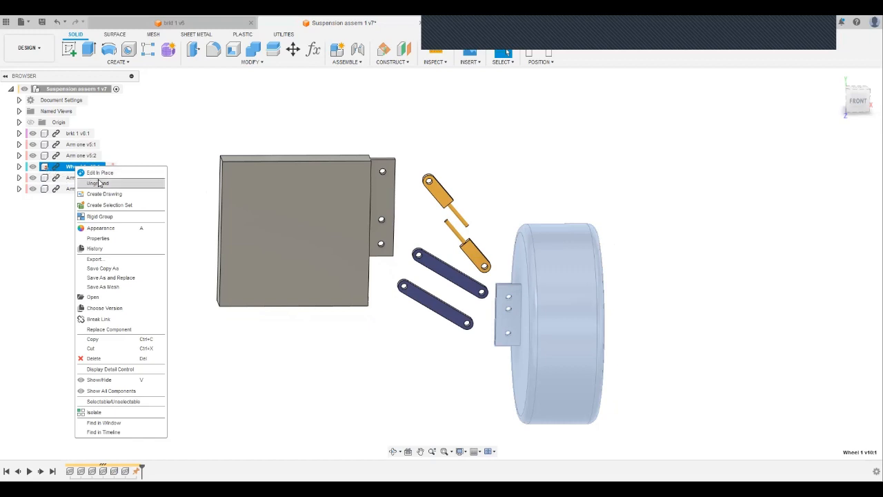
pyautogui.click(122, 182)
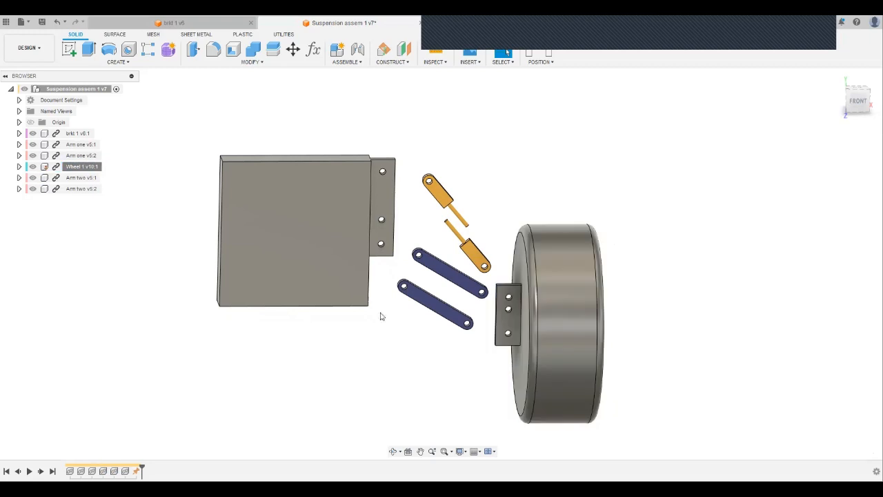
pyautogui.moveTo(342, 269)
pyautogui.mouseDown()
pyautogui.moveTo(331, 287)
pyautogui.moveTo(337, 266)
pyautogui.mouseUp()
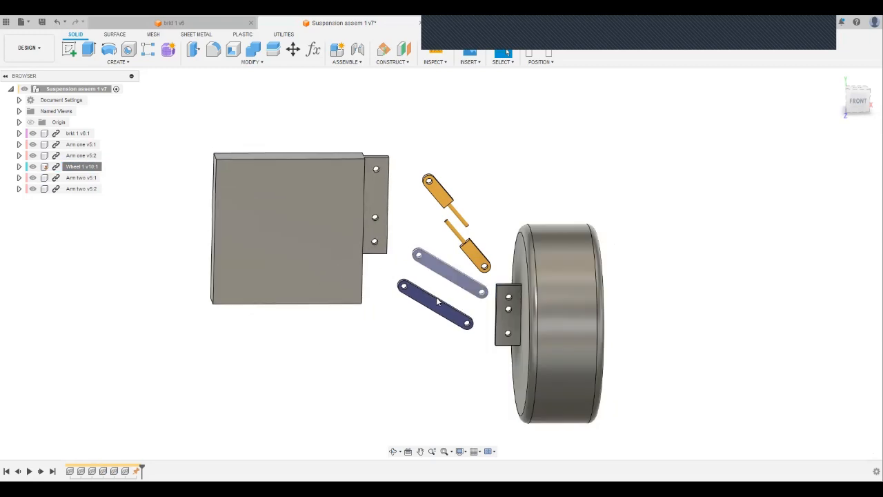
# Start a new joint between components and choose Revolute as its motion type.
pyautogui.click(350, 62)
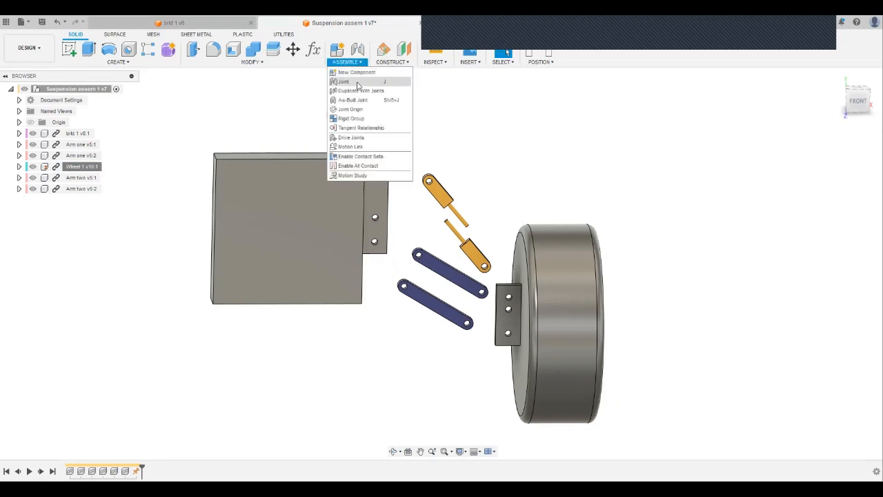
pyautogui.click(358, 84)
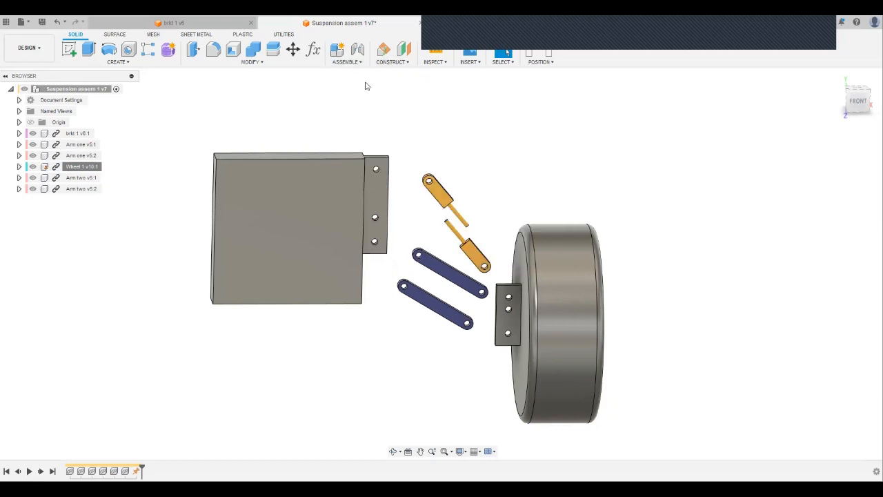
pyautogui.click(688, 123)
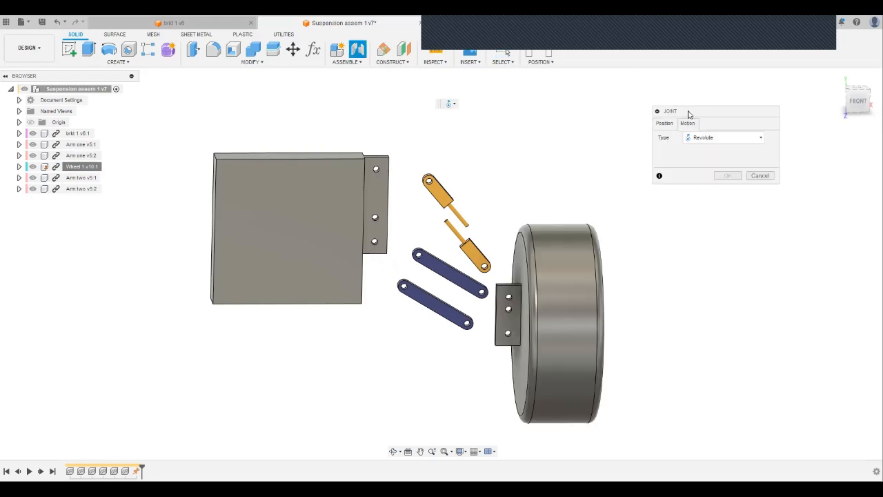
pyautogui.moveTo(688, 114); pyautogui.dragTo(658, 121)
pyautogui.click(686, 145)
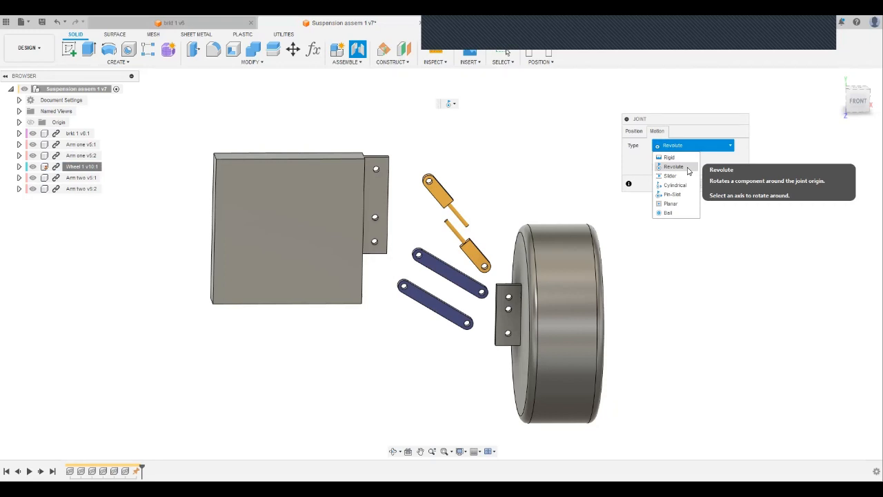
pyautogui.click(687, 168)
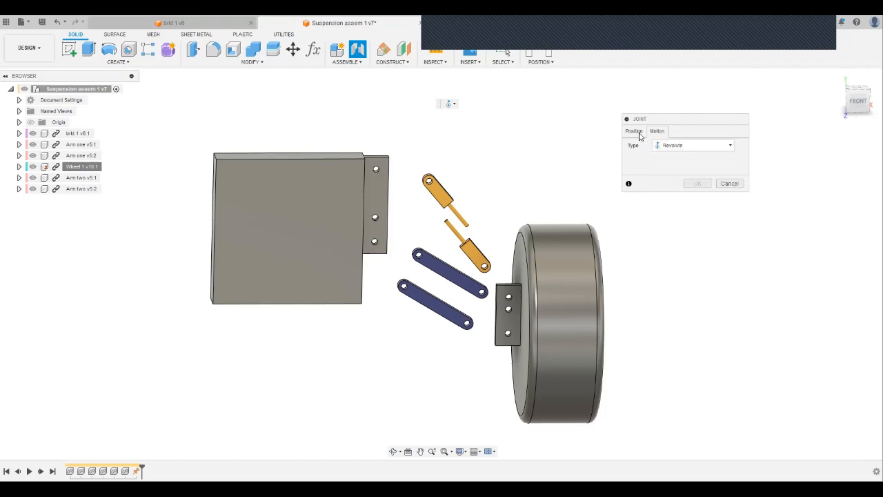
# Join the bracket's lowest hole to the inner end hole on the back face of the lower blue arm.
pyautogui.click(634, 131)
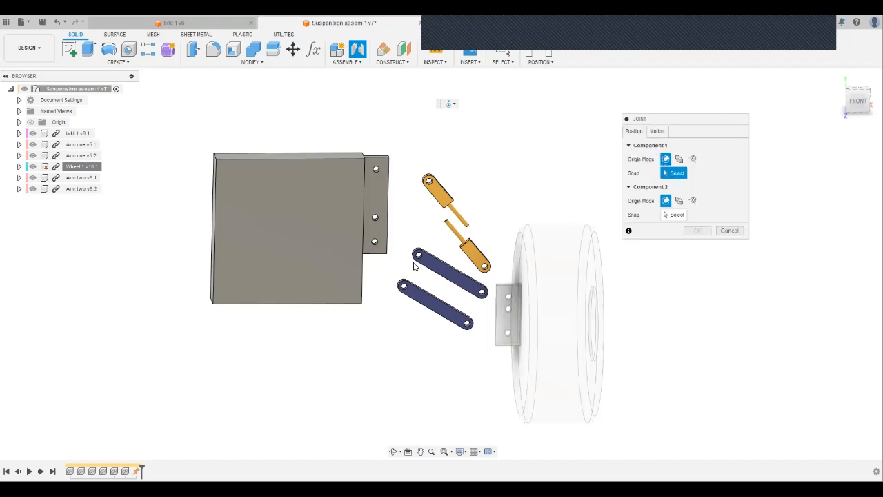
pyautogui.scroll(6, 404, 252)
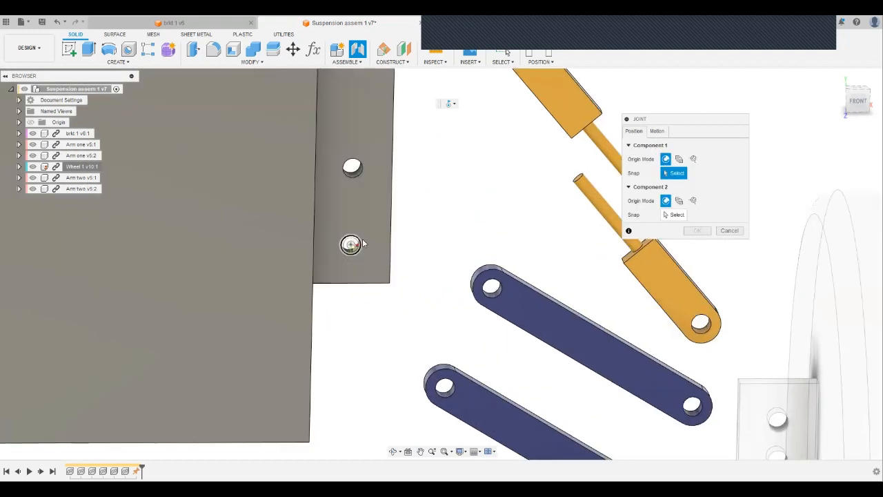
pyautogui.scroll(5, 364, 243)
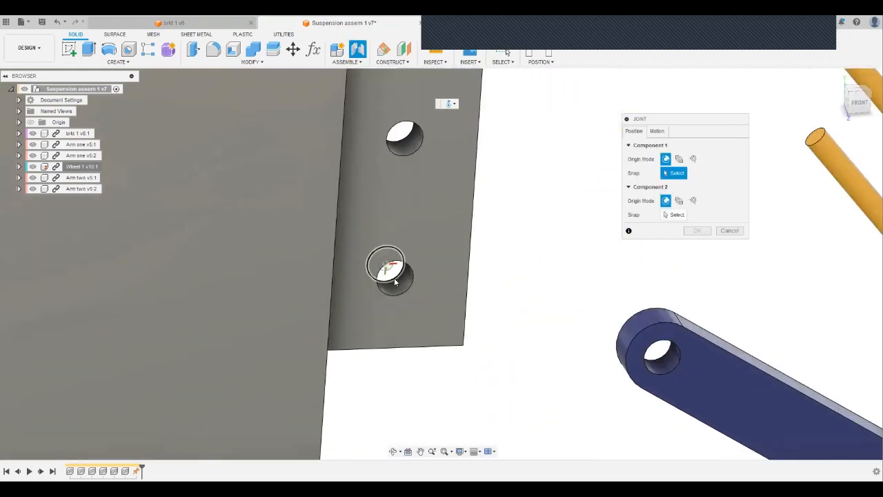
pyautogui.click(395, 280)
pyautogui.scroll(-6, 506, 320)
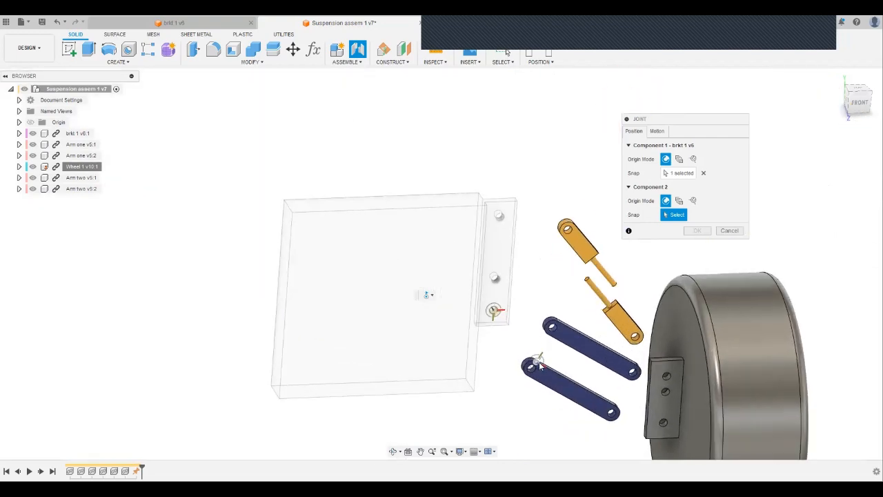
pyautogui.click(522, 378)
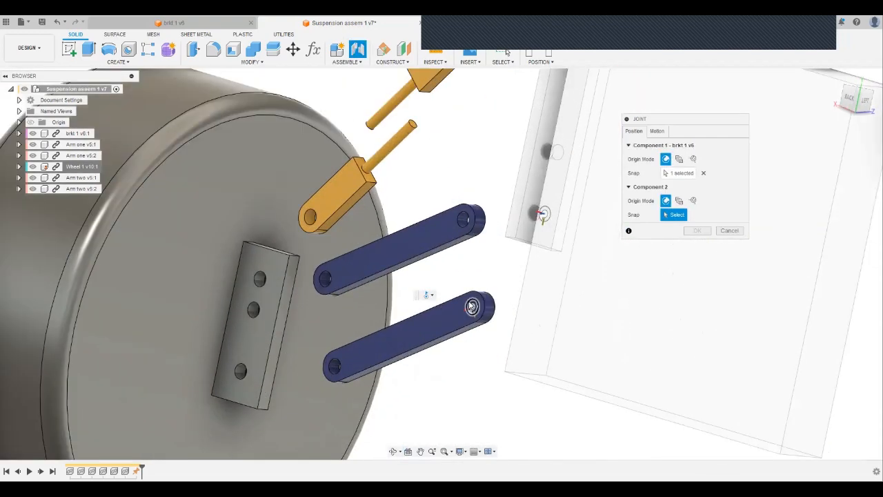
pyautogui.scroll(-2, 481, 323)
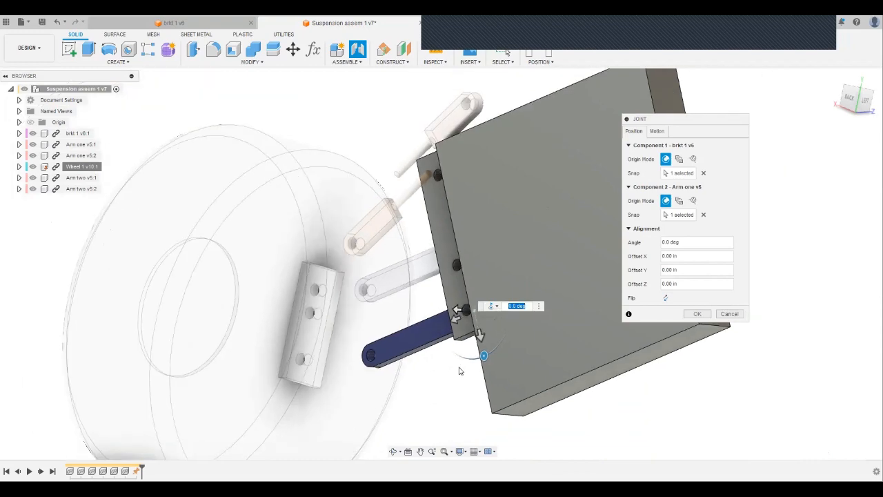
pyautogui.click(696, 313)
# Create a Revolute joint between the bracket's middle hole and the inner end hole on the back face of the upper blue arm.
pyautogui.keyDown('shift'); pyautogui.moveTo(457, 295); pyautogui.dragTo(333, 279, button='middle'); pyautogui.keyUp('shift')
pyautogui.scroll(-2, 422, 246)
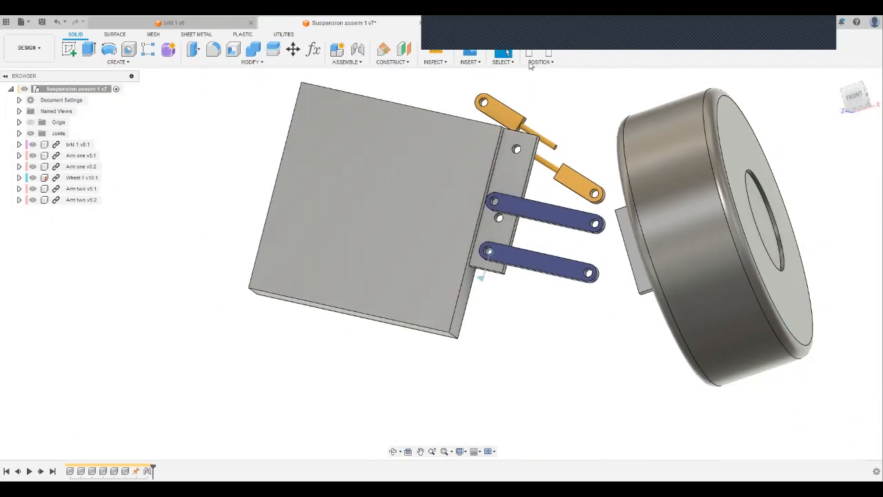
pyautogui.click(429, 62)
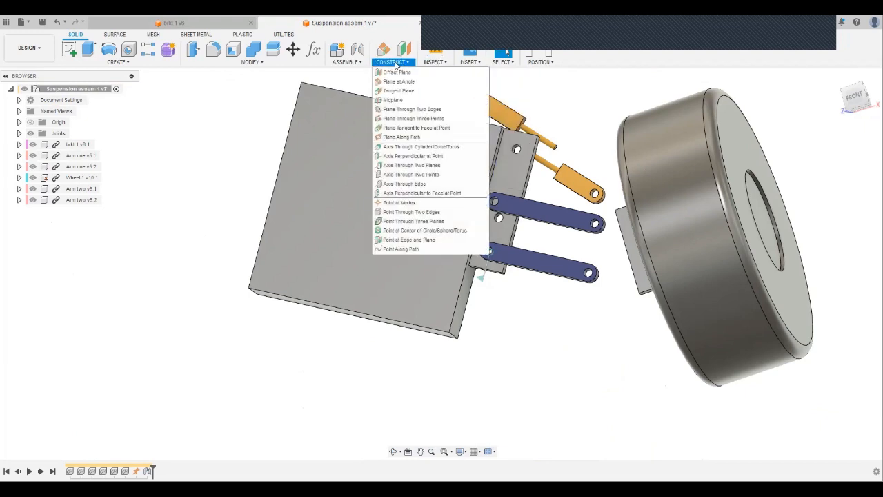
pyautogui.click(347, 61)
pyautogui.click(366, 84)
pyautogui.scroll(6, 482, 234)
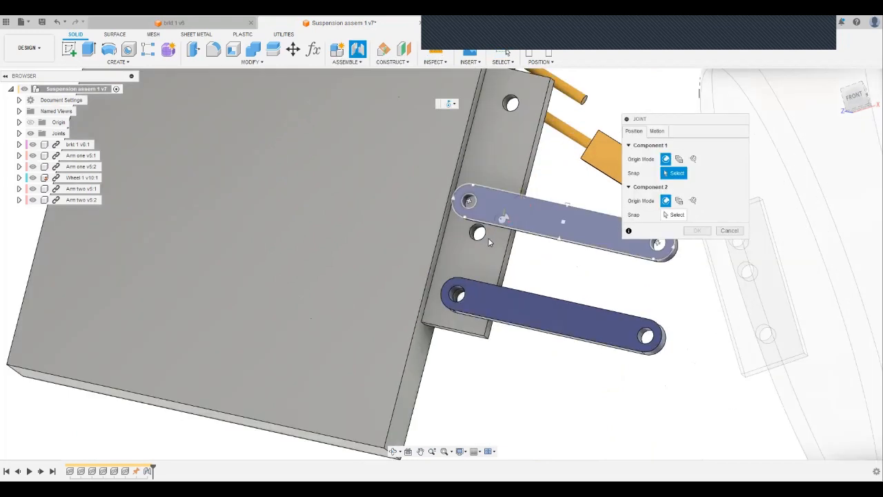
pyautogui.click(656, 131)
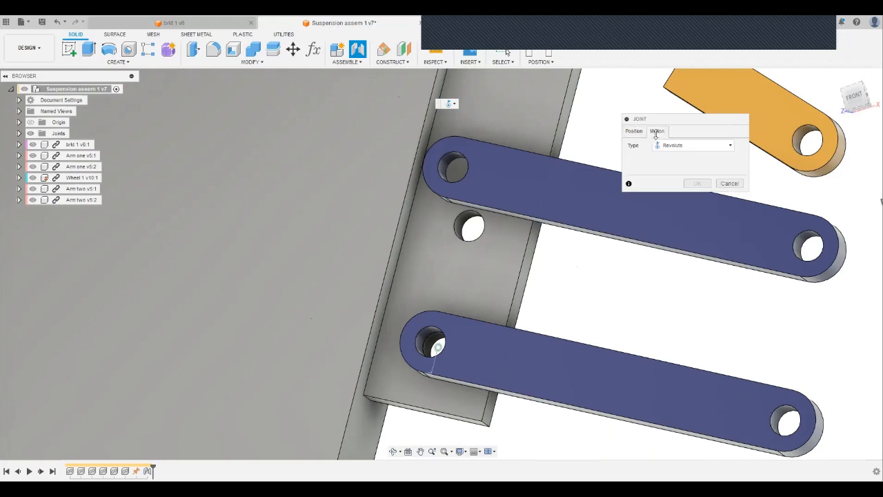
pyautogui.click(634, 131)
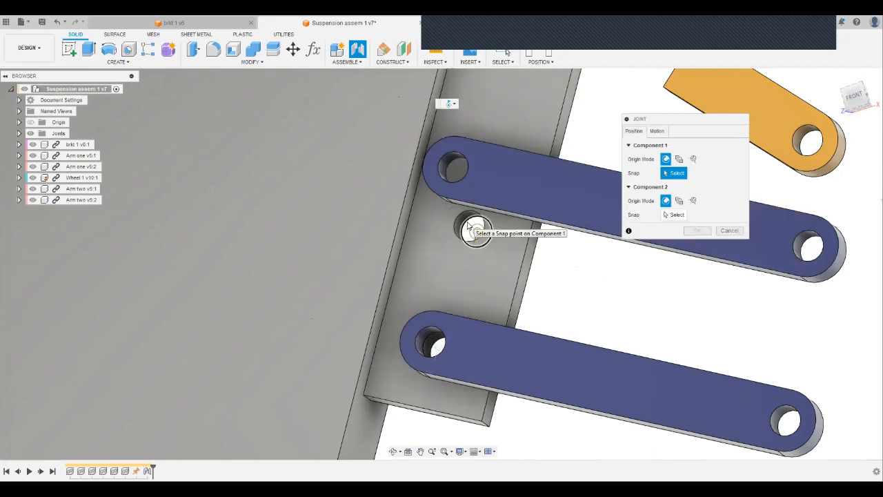
pyautogui.click(463, 218)
pyautogui.scroll(-3, 494, 212)
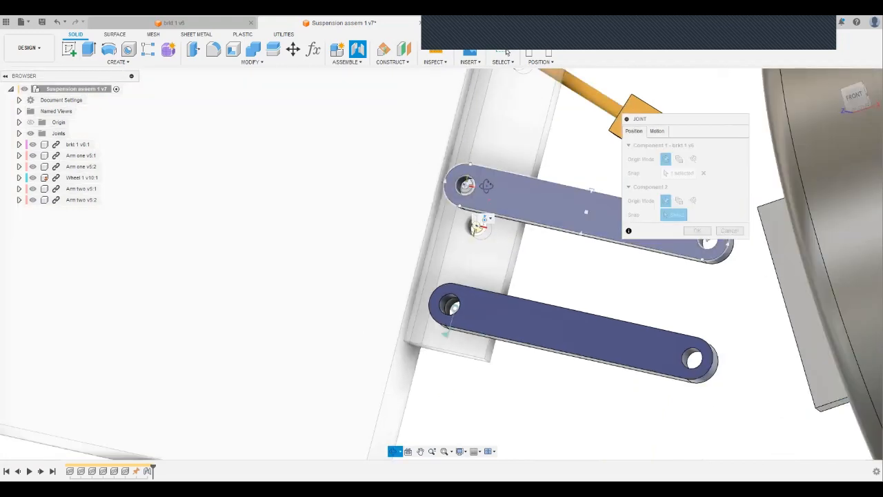
pyautogui.keyDown('shift'); pyautogui.moveTo(487, 185); pyautogui.dragTo(605, 215, button='middle'); pyautogui.keyUp('shift')
pyautogui.scroll(3, 598, 284)
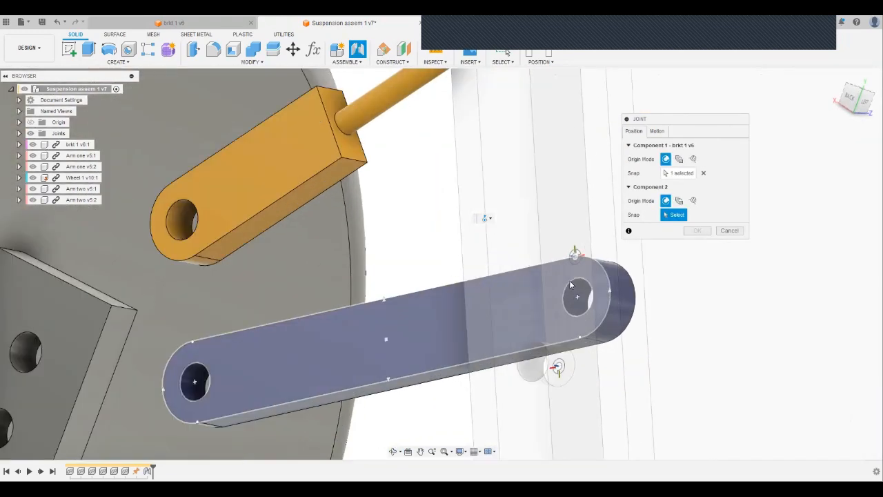
pyautogui.click(571, 279)
pyautogui.scroll(-2, 571, 279)
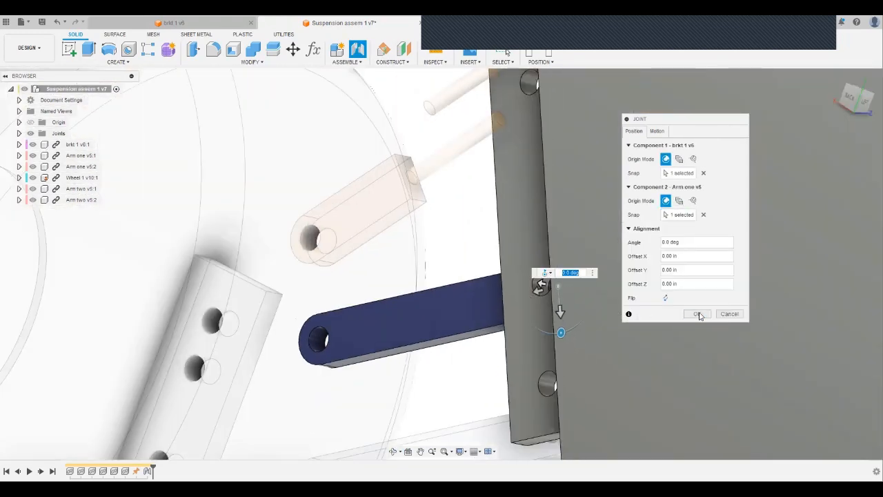
pyautogui.click(699, 315)
# Ground the bracket with the current component positions captured, and swing both blue arms upward to test their joints.
pyautogui.scroll(-4, 541, 292)
pyautogui.keyDown('shift'); pyautogui.moveTo(490, 300); pyautogui.dragTo(389, 333, button='middle'); pyautogui.keyUp('shift')
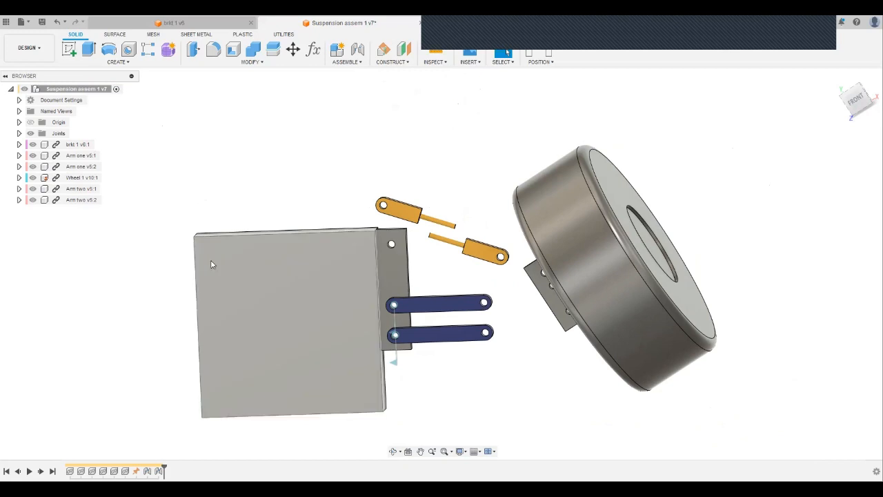
pyautogui.rightClick(76, 145)
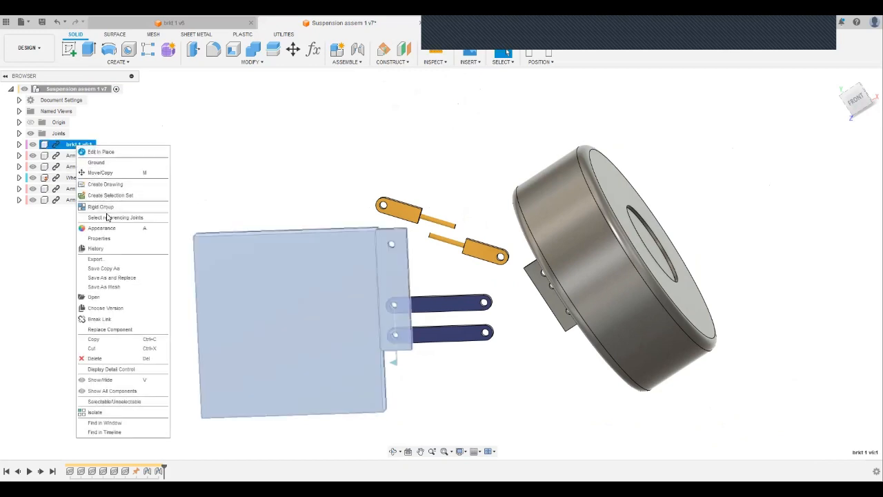
pyautogui.click(93, 163)
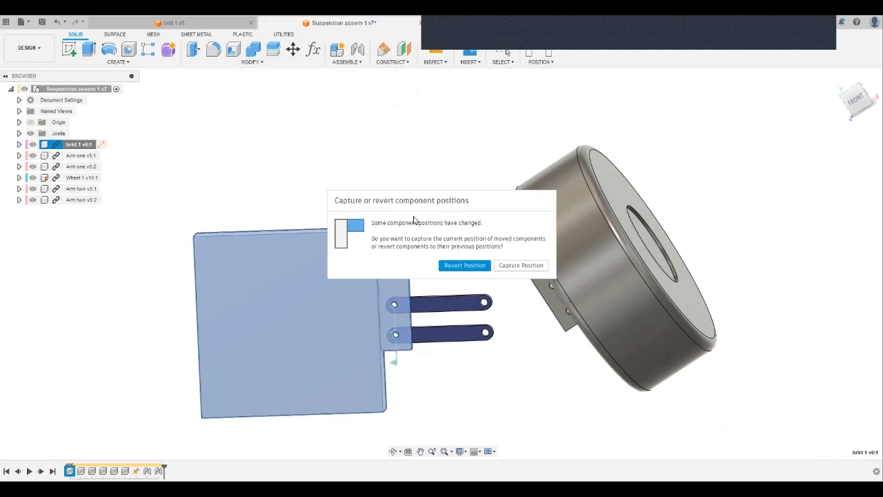
pyautogui.click(505, 267)
pyautogui.click(477, 284)
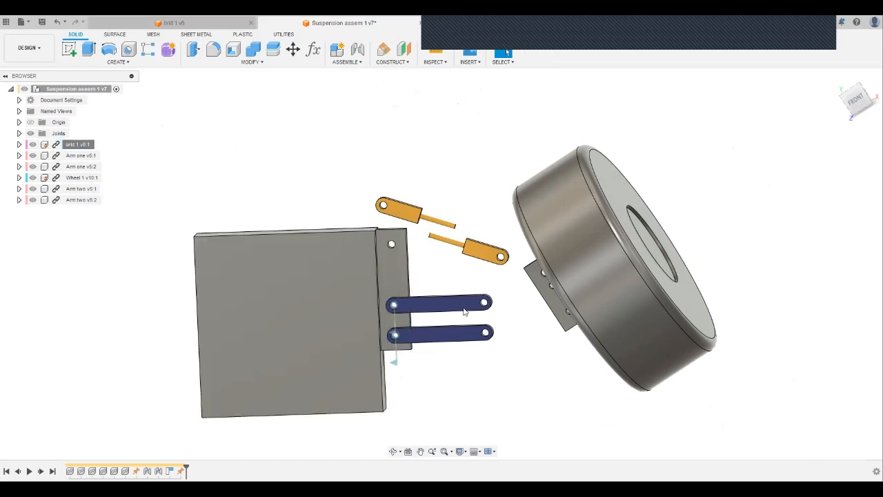
pyautogui.moveTo(464, 308); pyautogui.dragTo(433, 293)
pyautogui.moveTo(452, 331)
pyautogui.mouseDown()
pyautogui.moveTo(456, 315)
pyautogui.moveTo(391, 243)
pyautogui.moveTo(376, 251)
pyautogui.moveTo(449, 323)
pyautogui.mouseUp()
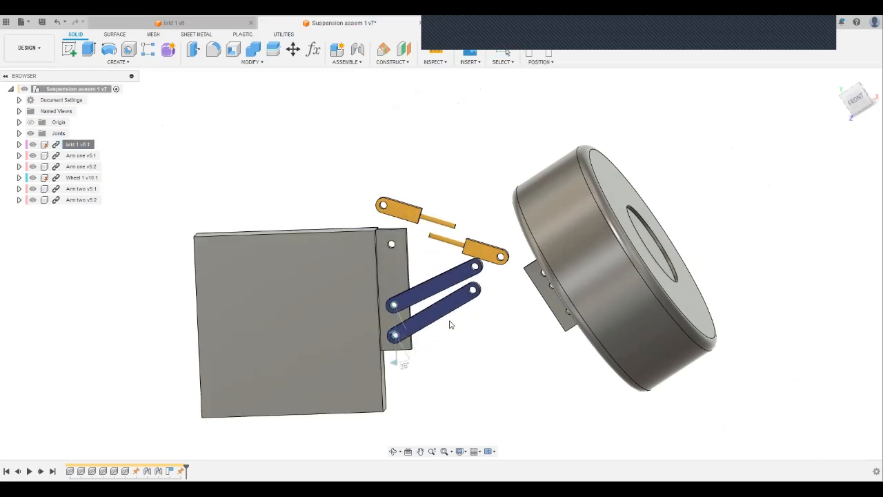
# Unground the bracket and delete the resulting unground and ground features from the timeline.
pyautogui.rightClick(77, 144)
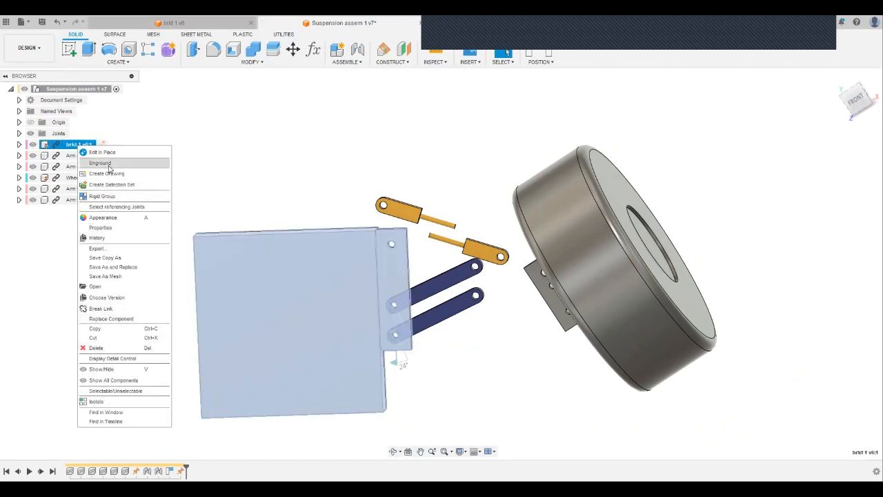
pyautogui.click(108, 164)
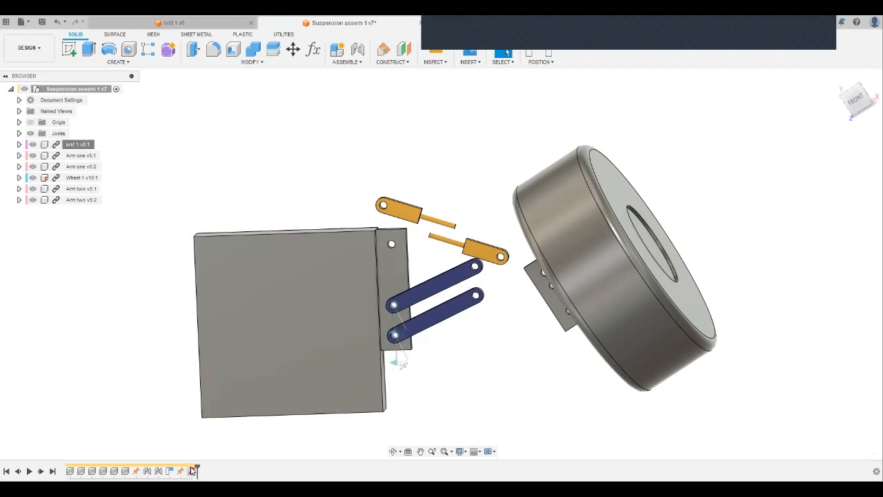
pyautogui.rightClick(192, 471)
pyautogui.click(206, 413)
pyautogui.rightClick(180, 471)
pyautogui.click(204, 415)
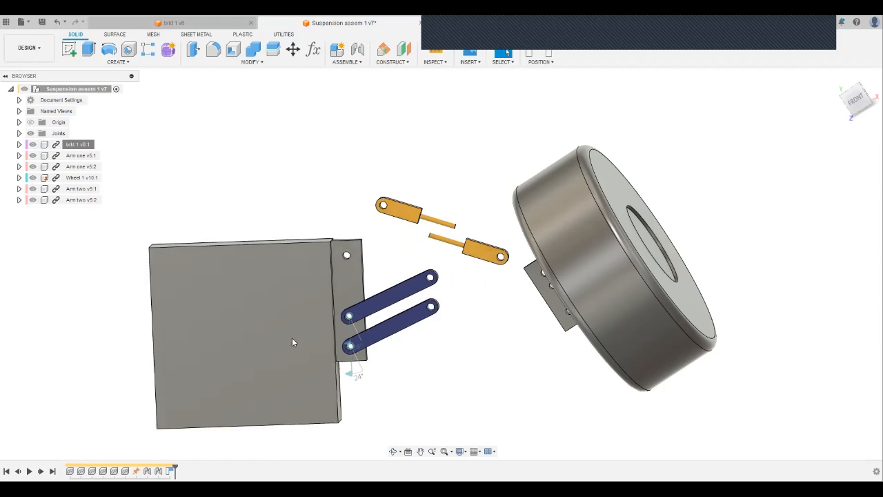
# Create a Revolute joint between the outer end hole on the lower blue arm's back face and the lowest hole of the wheel's mounting plate.
pyautogui.keyDown('shift'); pyautogui.moveTo(291, 342); pyautogui.dragTo(454, 318, button='middle'); pyautogui.keyUp('shift')
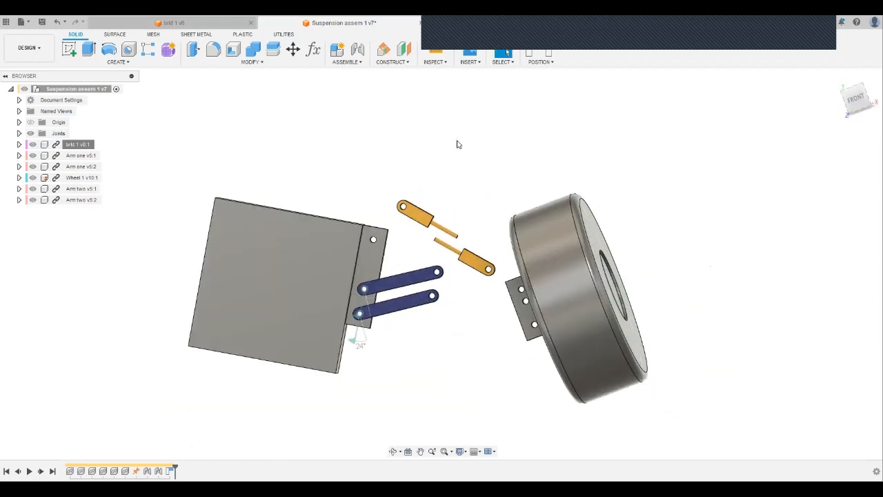
pyautogui.click(391, 62)
pyautogui.moveTo(347, 63)
pyautogui.click(348, 83)
pyautogui.scroll(3, 436, 305)
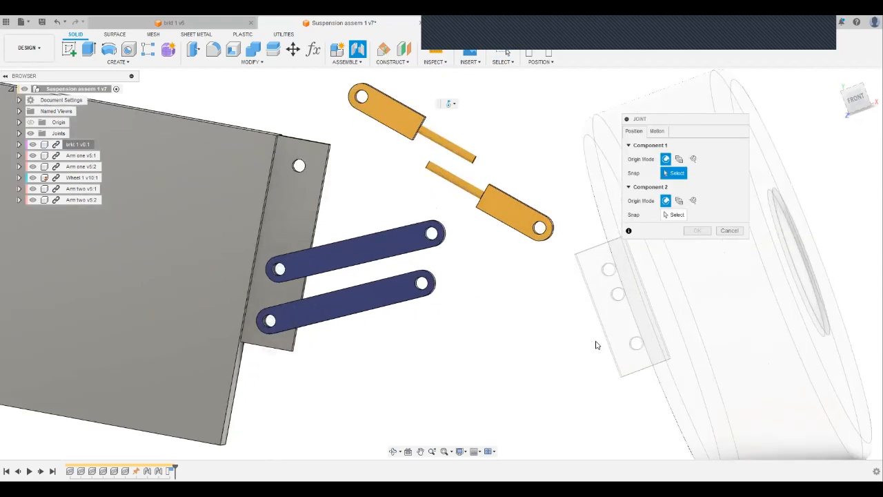
pyautogui.scroll(-1, 441, 320)
pyautogui.keyDown('shift'); pyautogui.moveTo(426, 317); pyautogui.dragTo(403, 301, button='middle'); pyautogui.keyUp('shift')
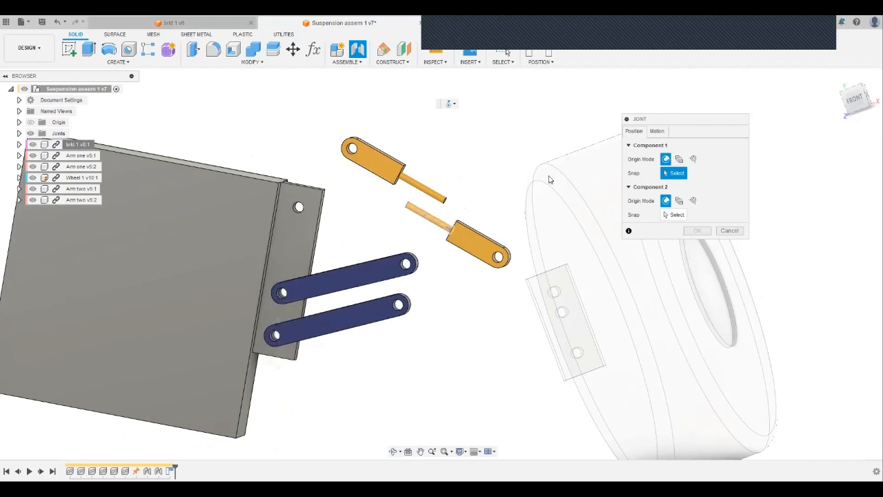
pyautogui.click(657, 131)
pyautogui.click(633, 131)
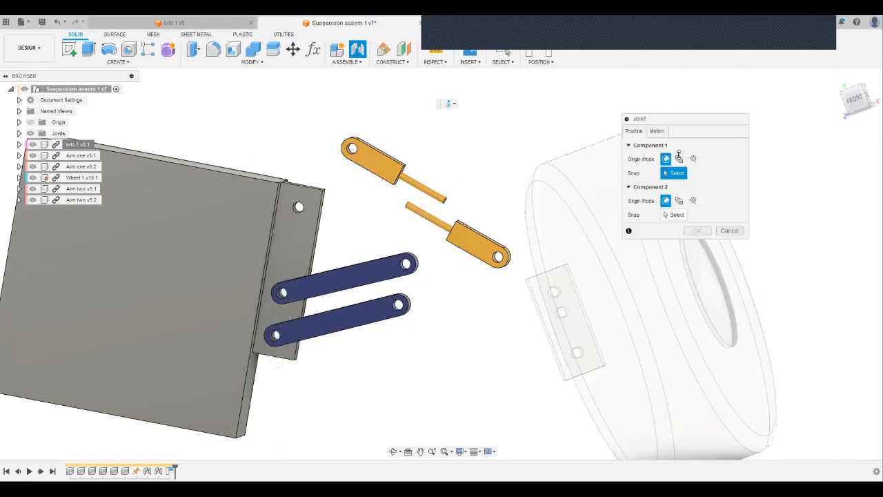
pyautogui.scroll(-2, 514, 261)
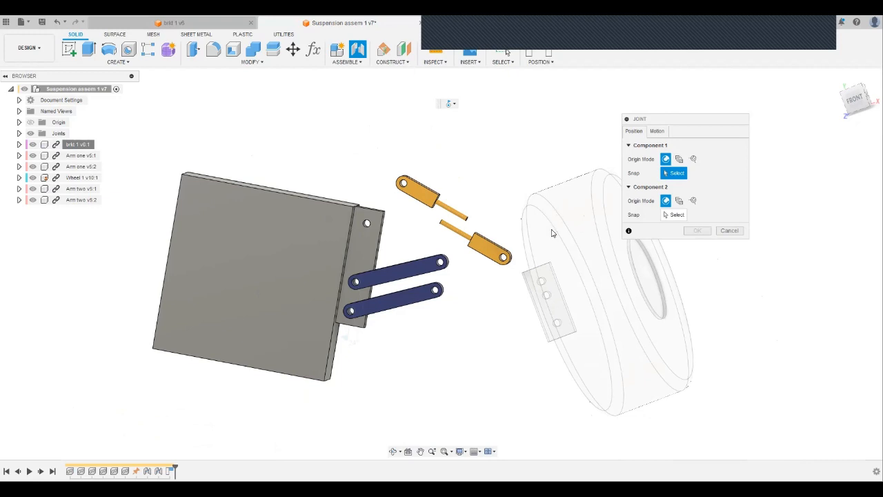
pyautogui.scroll(2, 552, 233)
pyautogui.keyDown('shift'); pyautogui.moveTo(349, 334); pyautogui.dragTo(324, 310, button='middle'); pyautogui.keyUp('shift')
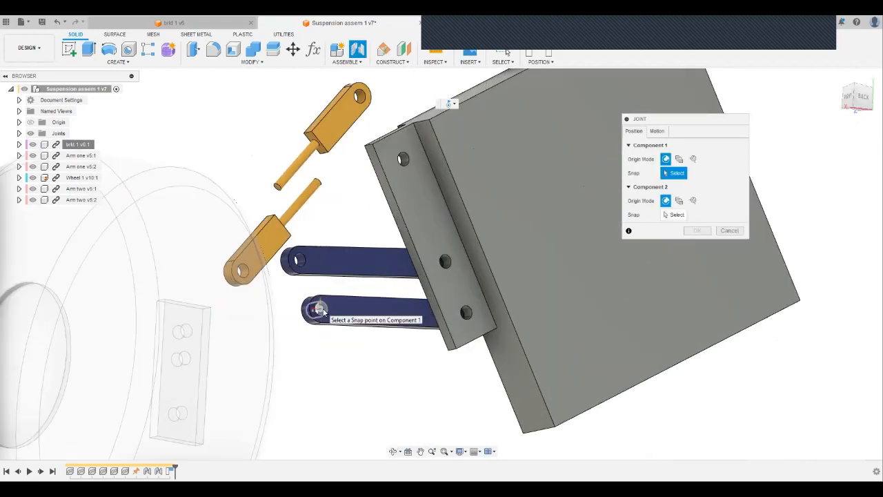
pyautogui.scroll(2, 321, 311)
pyautogui.click(320, 306)
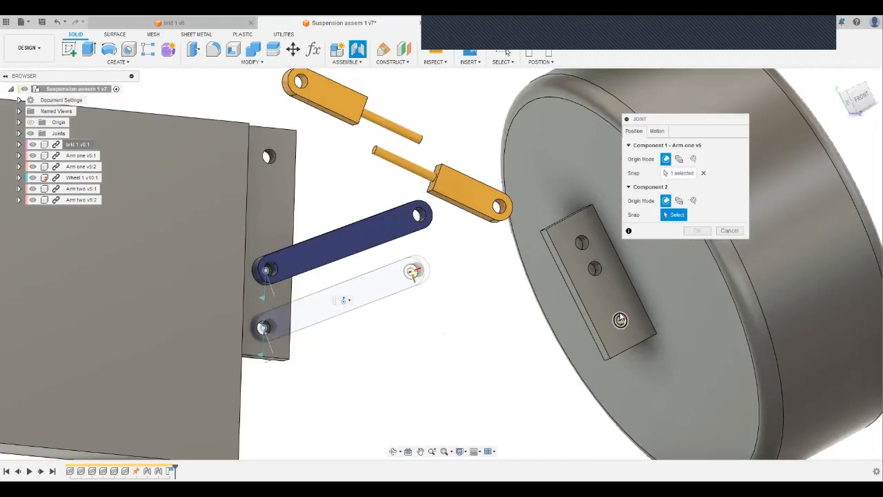
pyautogui.click(620, 319)
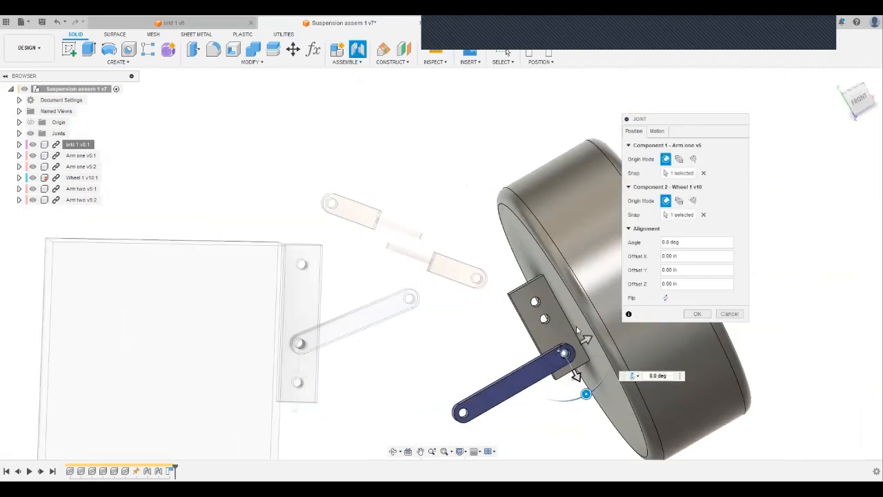
pyautogui.click(665, 297)
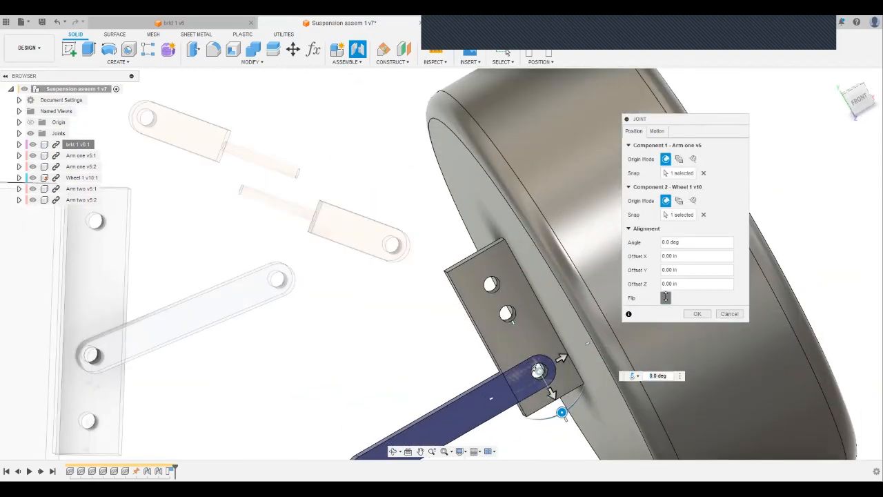
pyautogui.click(697, 313)
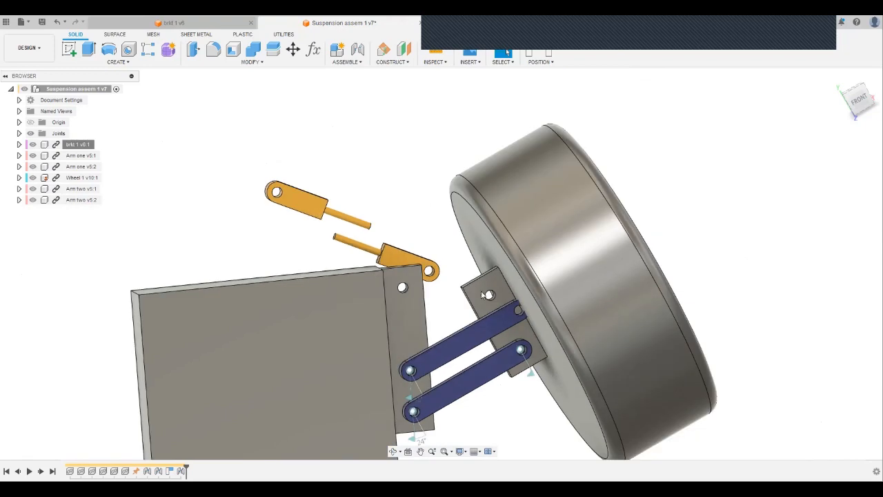
# Test the linkage by moving the upper blue arm and the bracket plate around the wheel.
pyautogui.moveTo(503, 322); pyautogui.dragTo(459, 276)
pyautogui.moveTo(335, 331); pyautogui.dragTo(331, 406)
pyautogui.scroll(-2, 331, 396)
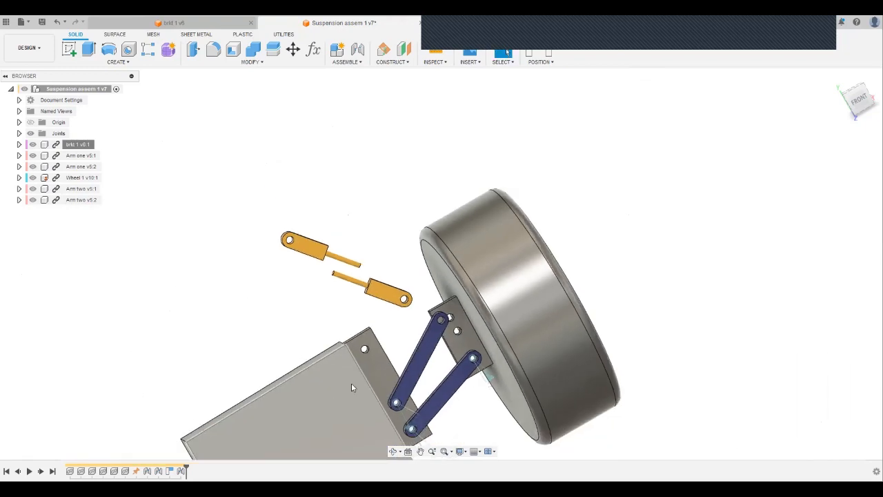
pyautogui.moveTo(352, 383); pyautogui.dragTo(293, 268, button='middle')
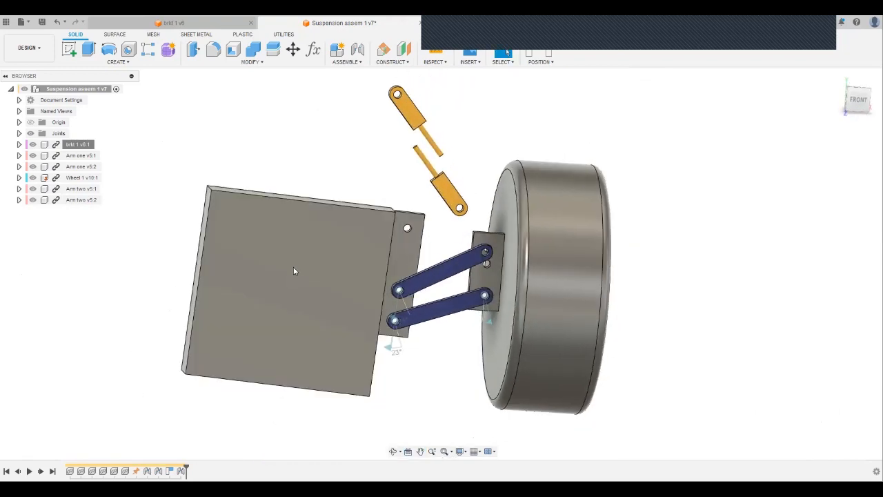
pyautogui.moveTo(293, 270); pyautogui.dragTo(249, 308)
pyautogui.moveTo(413, 320); pyautogui.dragTo(290, 249)
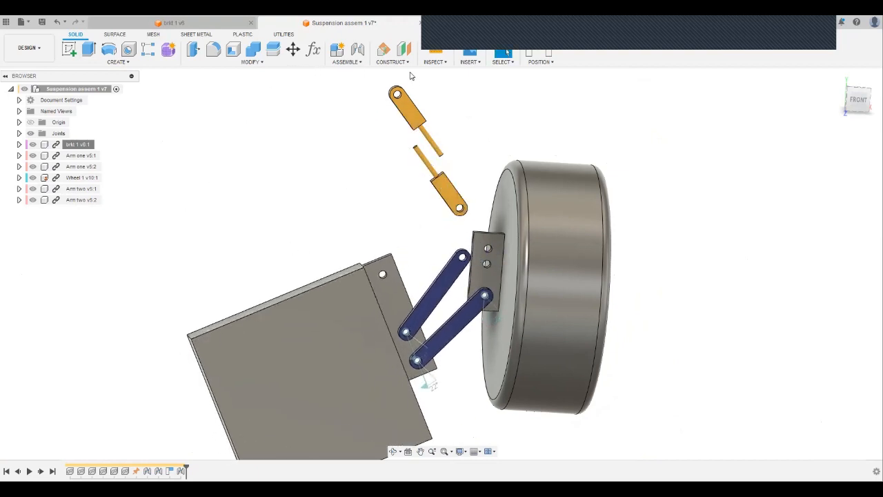
# Create a Revolute joint between the upper blue arm's outer back-face hole and the wheel mounting plate's middle hole, and test the linkage's movement.
pyautogui.click(355, 62)
pyautogui.click(353, 87)
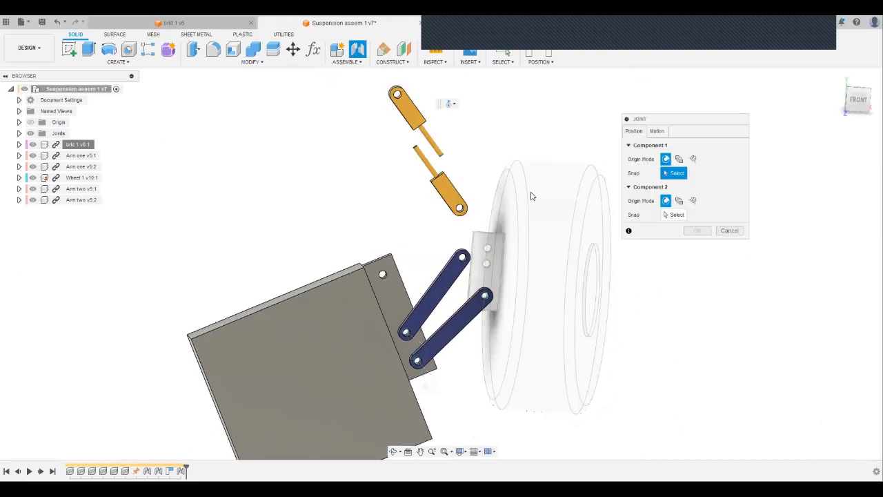
pyautogui.click(660, 131)
pyautogui.click(636, 131)
pyautogui.scroll(5, 483, 265)
pyautogui.keyDown('shift'); pyautogui.moveTo(449, 247); pyautogui.dragTo(664, 273, button='middle'); pyautogui.keyUp('shift')
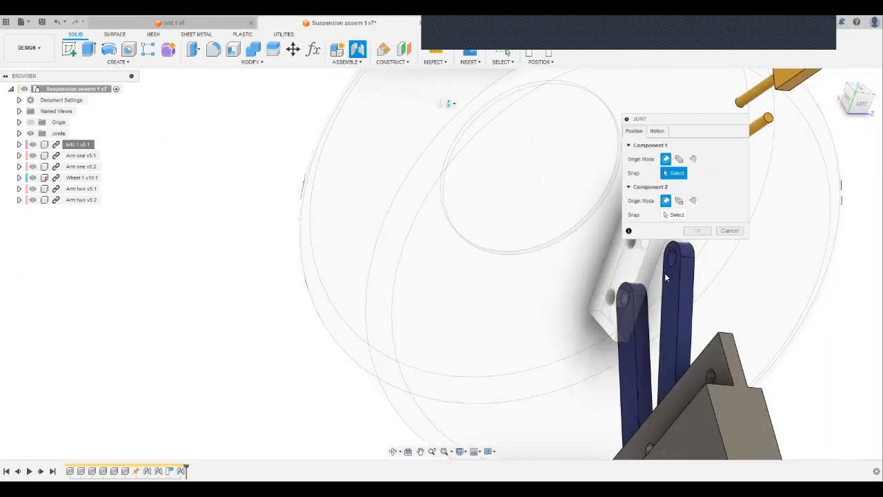
pyautogui.scroll(4, 671, 261)
pyautogui.click(665, 252)
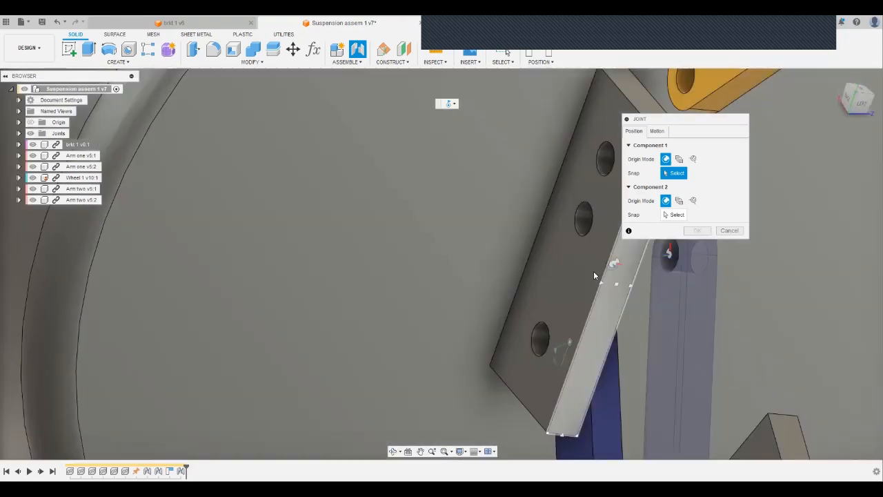
pyautogui.scroll(-5, 543, 288)
pyautogui.keyDown('shift'); pyautogui.moveTo(514, 297); pyautogui.dragTo(492, 271, button='middle'); pyautogui.keyUp('shift')
pyautogui.scroll(5, 492, 271)
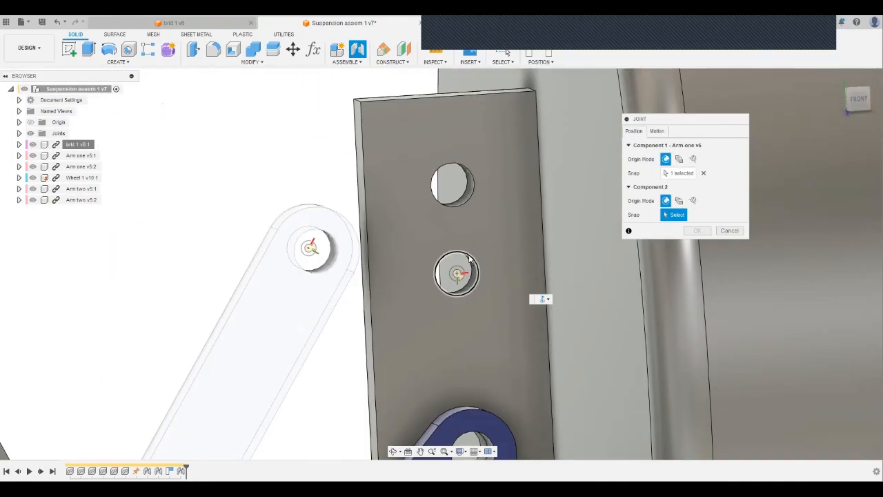
pyautogui.click(469, 257)
pyautogui.click(702, 314)
pyautogui.scroll(-5, 470, 333)
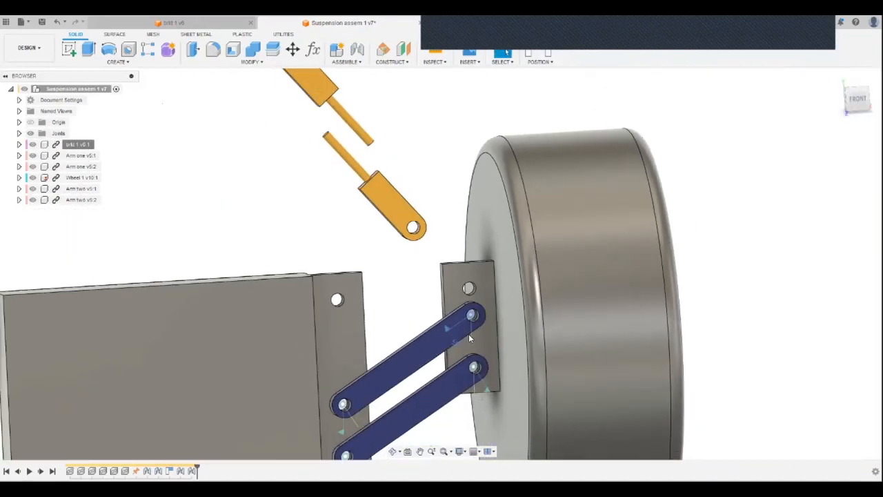
pyautogui.moveTo(408, 351); pyautogui.dragTo(410, 298)
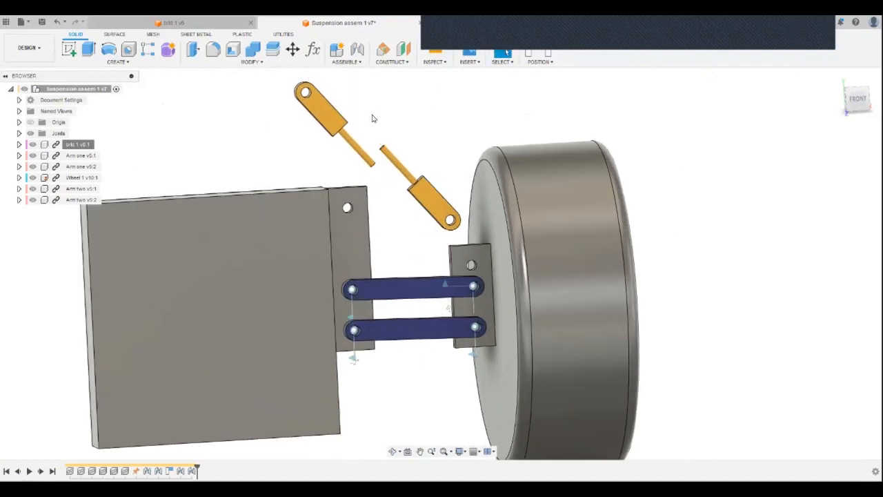
# Create a Revolute joint between the upper yellow shock half's end hole and the top hole on the back of the bracket plate.
pyautogui.click(349, 81)
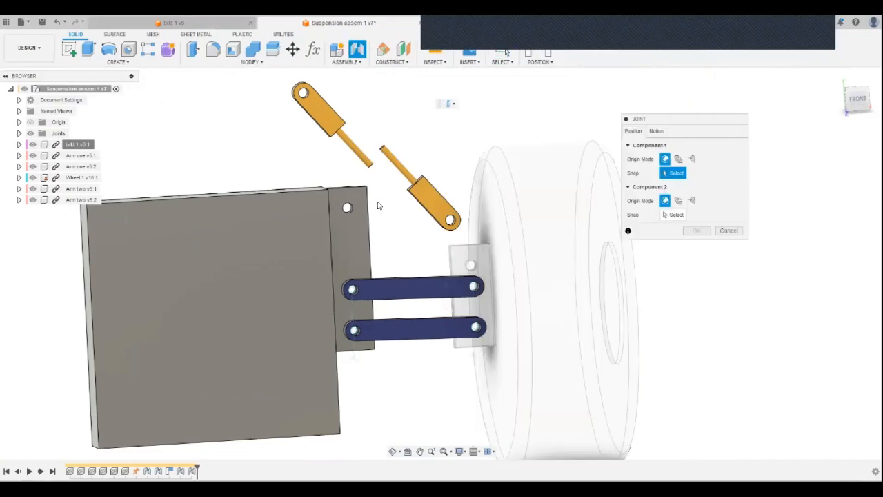
pyautogui.scroll(5, 316, 124)
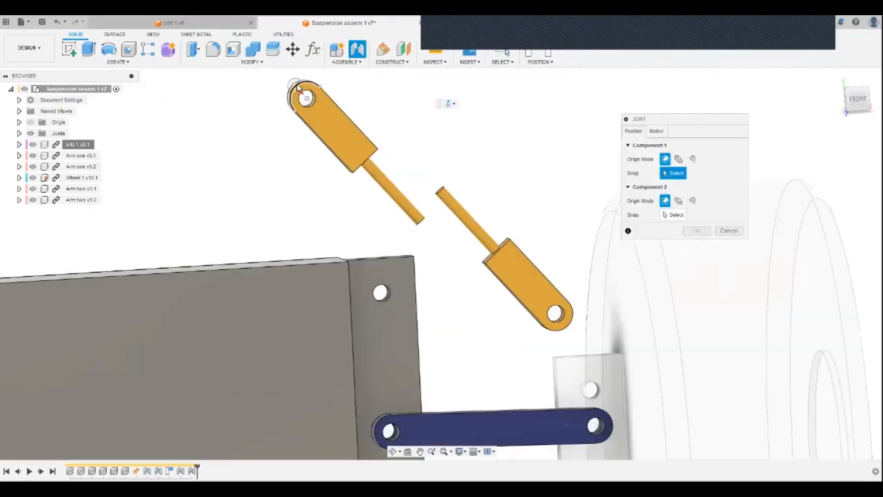
pyautogui.click(310, 102)
pyautogui.scroll(-3, 429, 214)
pyautogui.scroll(-5, 431, 216)
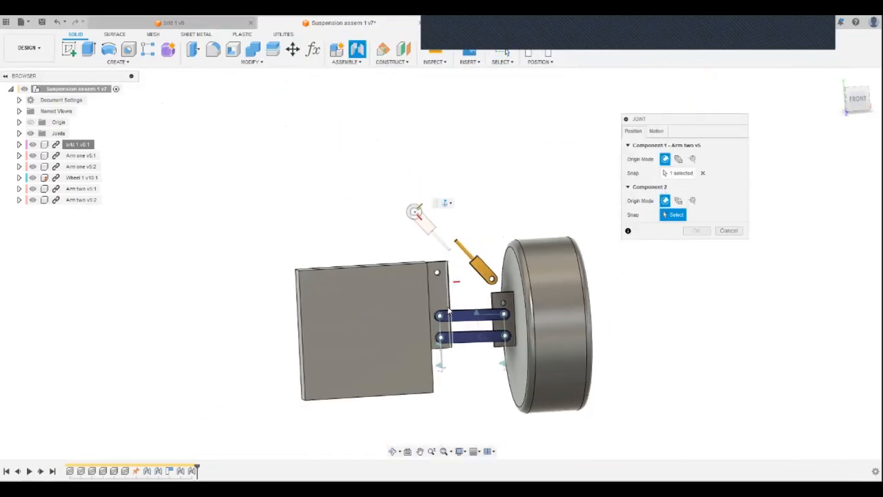
pyautogui.keyDown('shift'); pyautogui.moveTo(445, 275); pyautogui.dragTo(491, 231, button='middle'); pyautogui.keyUp('shift')
pyautogui.scroll(3, 490, 273)
pyautogui.scroll(3, 494, 222)
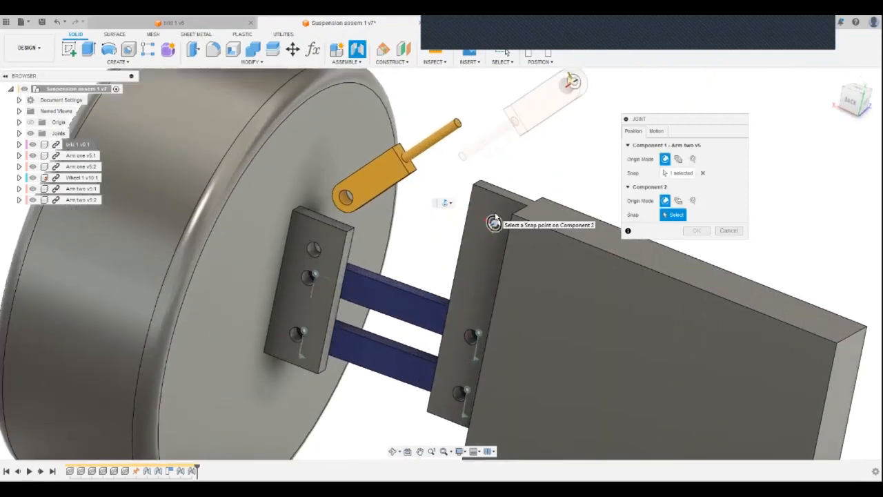
pyautogui.click(494, 219)
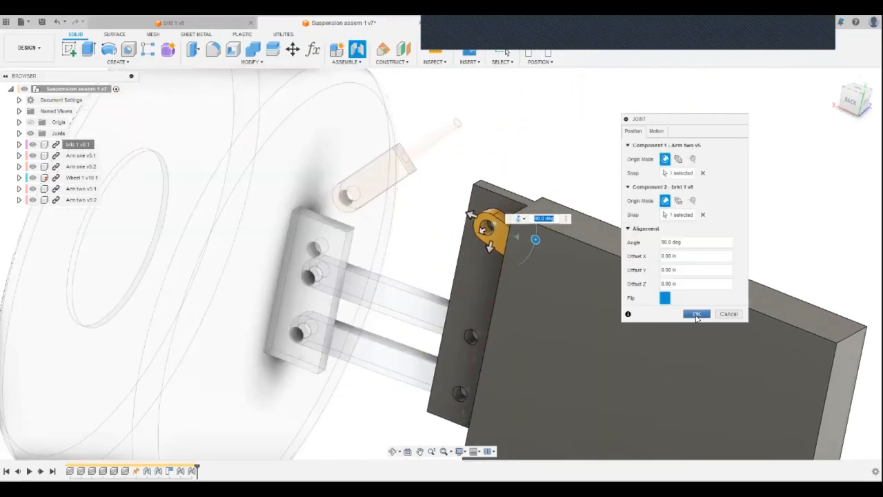
pyautogui.click(697, 314)
# Test the upper shock half's rotation around the bracket plate's top hole.
pyautogui.keyDown('shift'); pyautogui.moveTo(656, 304); pyautogui.dragTo(452, 339, button='middle'); pyautogui.keyUp('shift')
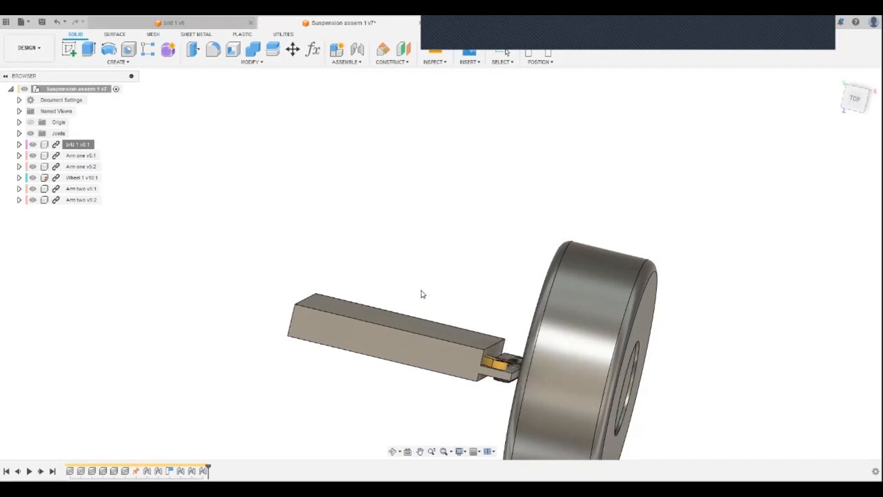
pyautogui.keyDown('shift'); pyautogui.moveTo(422, 292); pyautogui.dragTo(299, 228, button='middle'); pyautogui.keyUp('shift')
pyautogui.scroll(3, 386, 151)
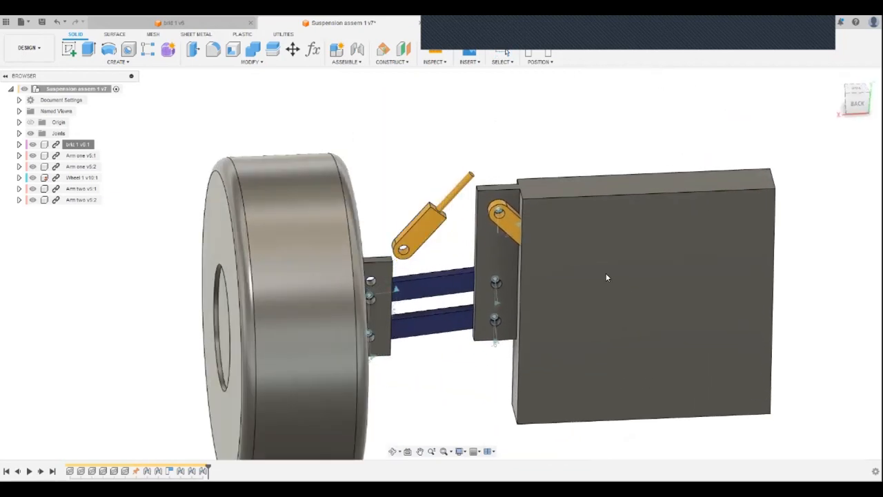
pyautogui.moveTo(513, 232); pyautogui.dragTo(532, 223)
# Create a Revolute joint between the lower yellow shock half's end hole and the top hole on the back of the wheel's mounting plate.
pyautogui.keyDown('shift'); pyautogui.moveTo(532, 224); pyautogui.dragTo(430, 182, button='middle'); pyautogui.keyUp('shift')
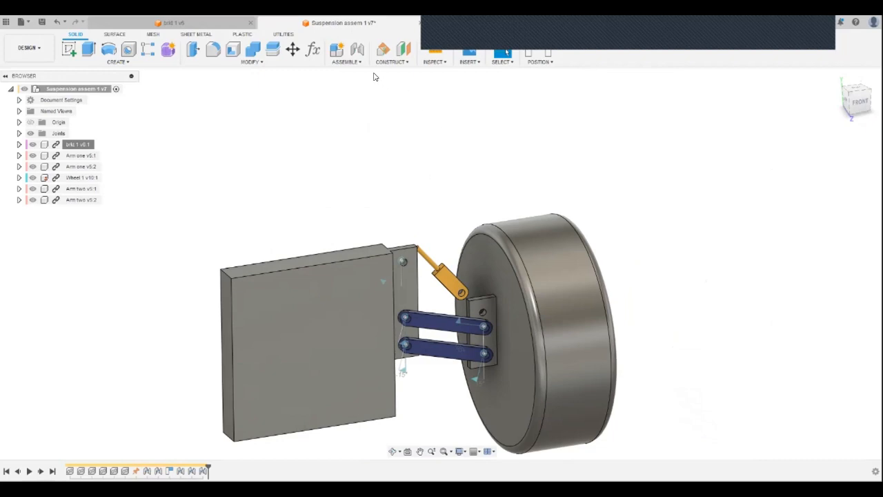
pyautogui.click(344, 82)
pyautogui.scroll(6, 481, 308)
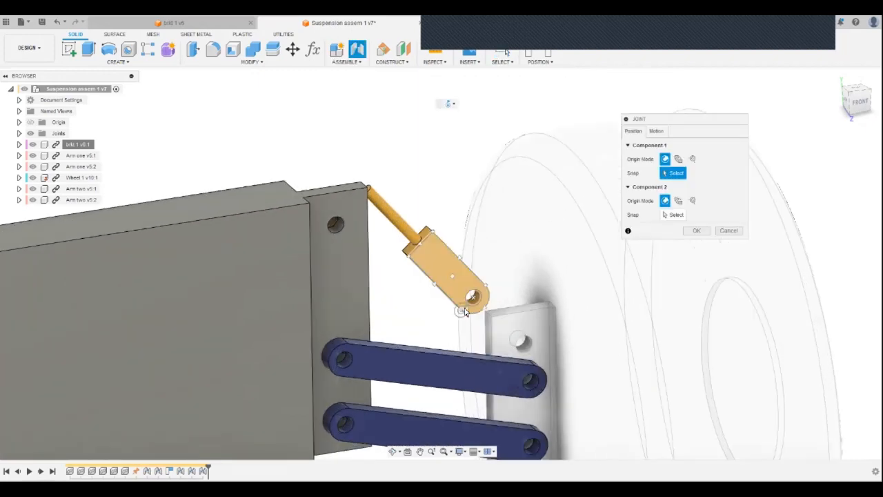
pyautogui.click(479, 307)
pyautogui.scroll(-4, 482, 314)
pyautogui.keyDown('shift'); pyautogui.moveTo(345, 329); pyautogui.dragTo(465, 275, button='middle'); pyautogui.keyUp('shift')
pyautogui.click(465, 296)
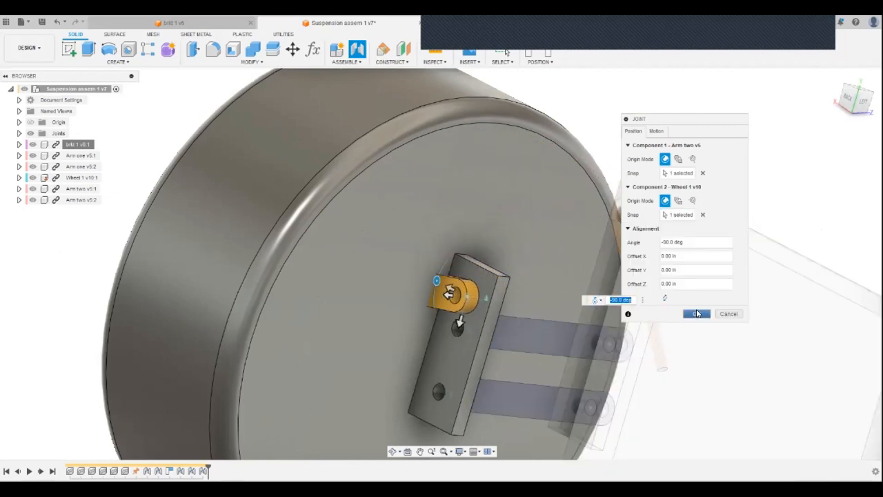
pyautogui.click(696, 314)
# Move the bracket down beside the wheel and ground it, capturing the current component positions.
pyautogui.scroll(-5, 492, 315)
pyautogui.keyDown('shift'); pyautogui.moveTo(491, 315); pyautogui.dragTo(341, 310, button='middle'); pyautogui.keyUp('shift')
pyautogui.keyDown('shift'); pyautogui.moveTo(412, 279); pyautogui.dragTo(482, 270, button='middle'); pyautogui.keyUp('shift')
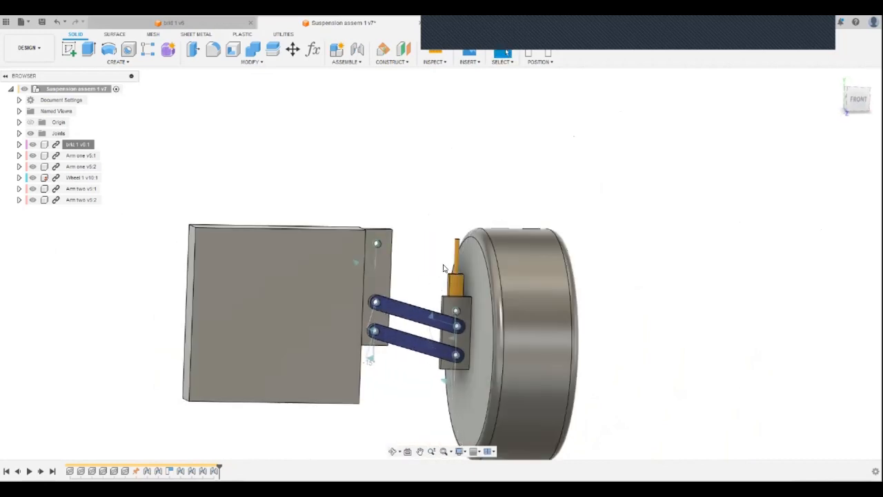
pyautogui.scroll(3, 445, 263)
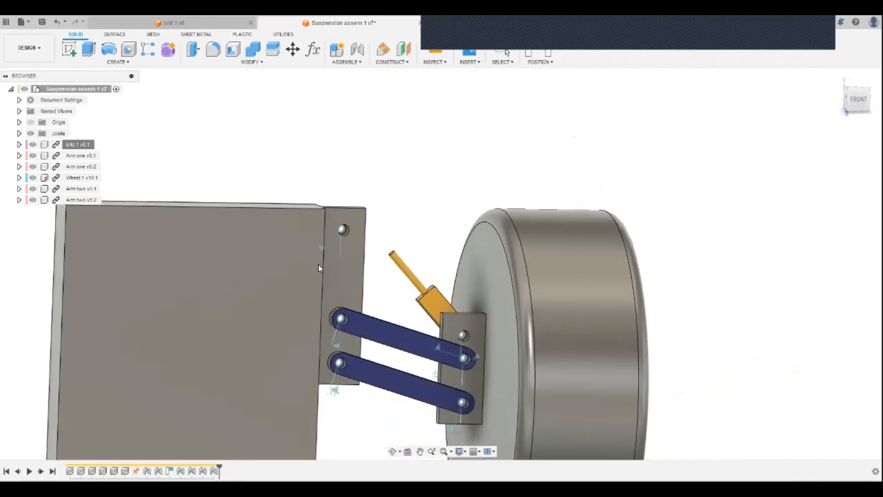
pyautogui.keyDown('shift'); pyautogui.moveTo(318, 263); pyautogui.dragTo(522, 195, button='middle'); pyautogui.keyUp('shift')
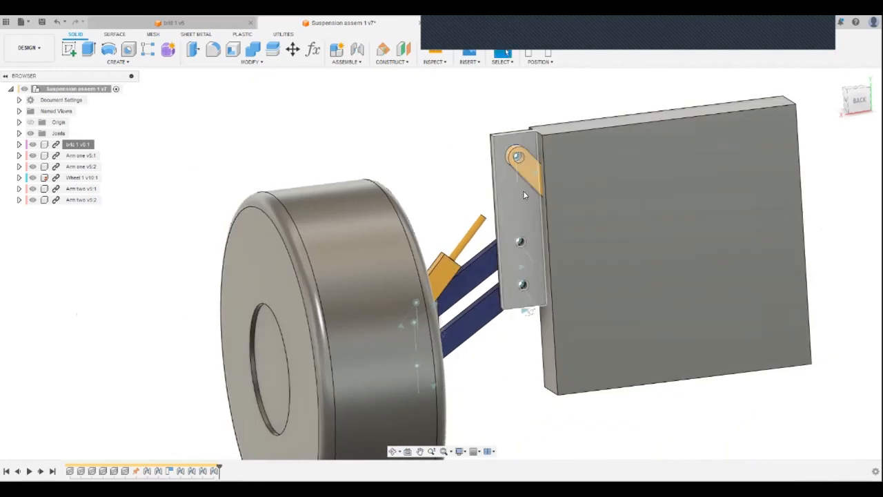
pyautogui.moveTo(517, 189); pyautogui.dragTo(582, 228)
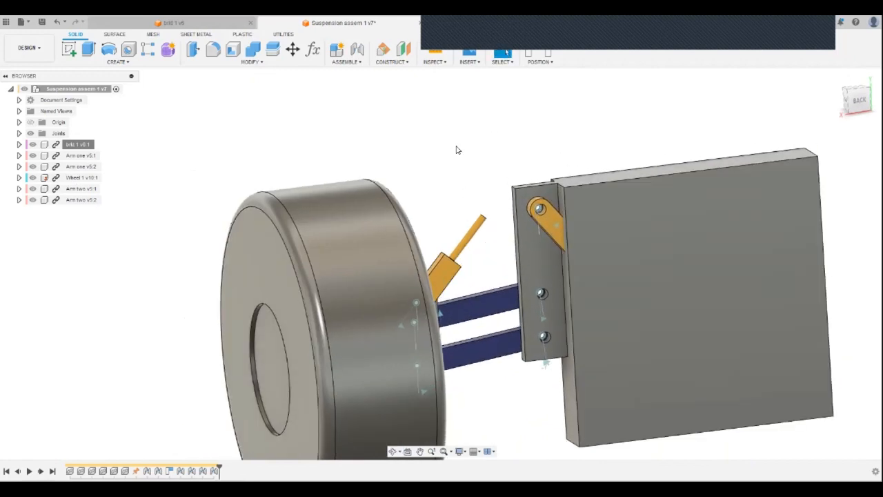
pyautogui.rightClick(79, 147)
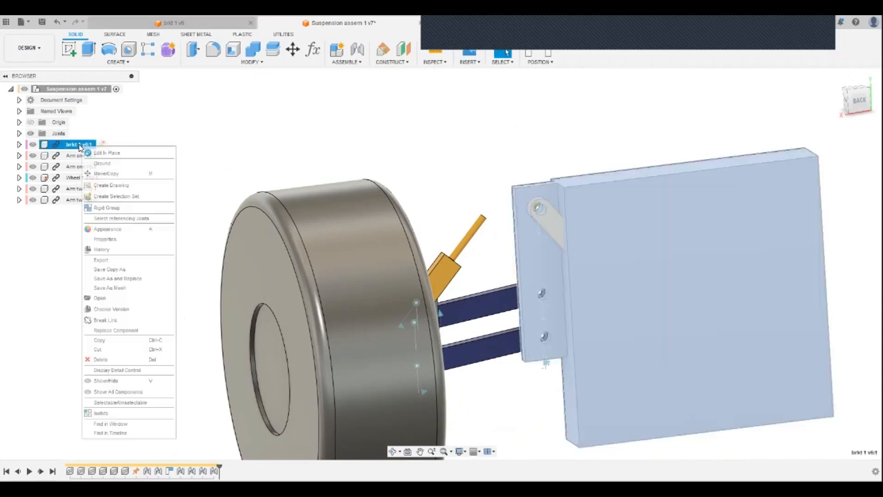
pyautogui.click(104, 167)
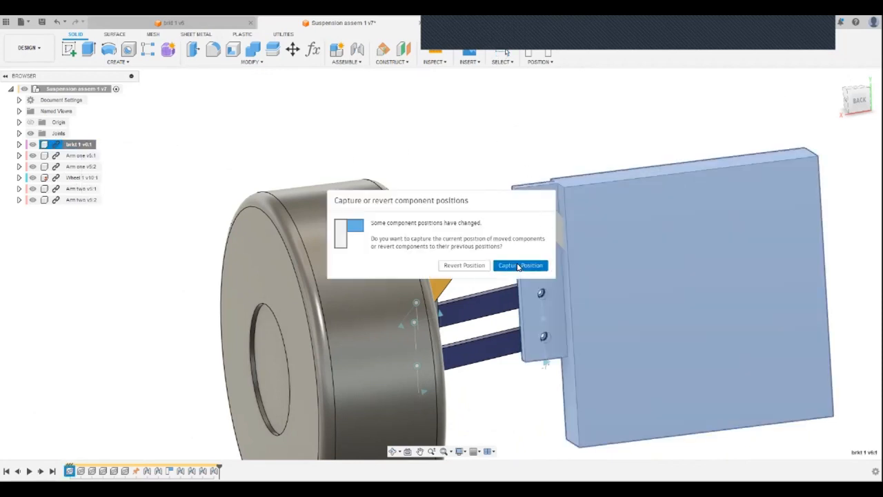
pyautogui.click(518, 265)
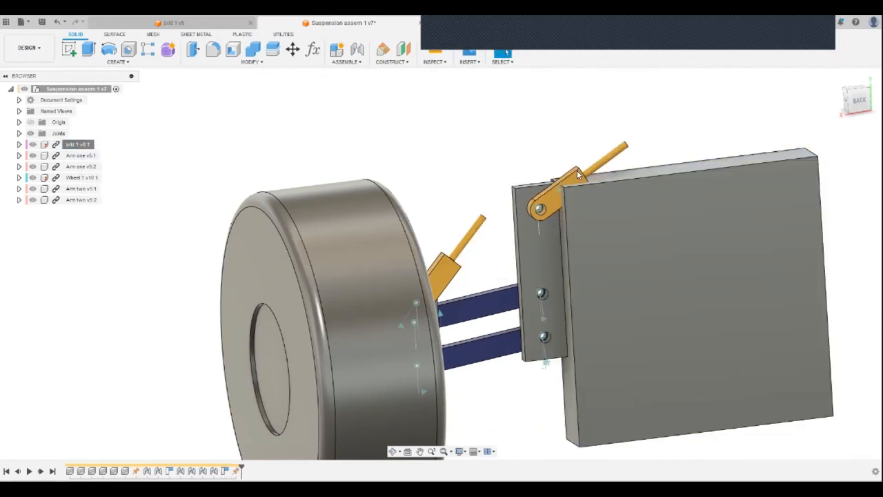
# Swing the bracket-side shock half toward the wheel-side half, and delete the bracket's latest ground feature from the timeline.
pyautogui.moveTo(578, 174); pyautogui.dragTo(502, 185)
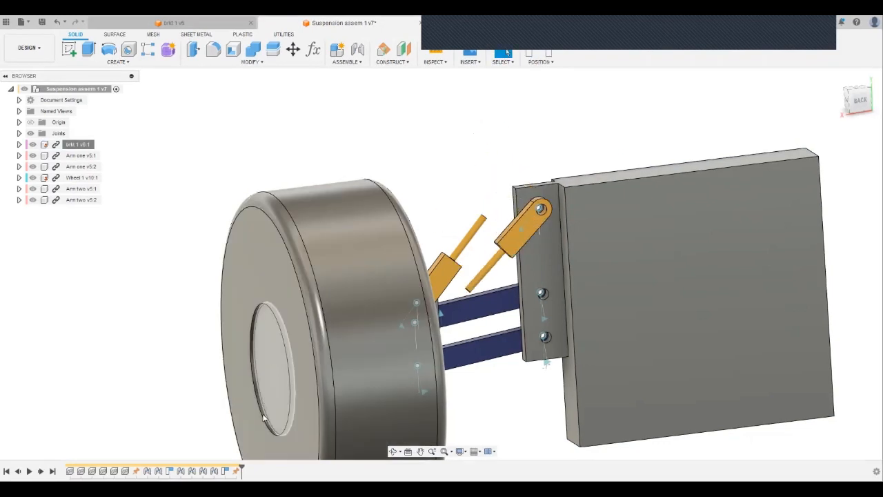
pyautogui.rightClick(237, 470)
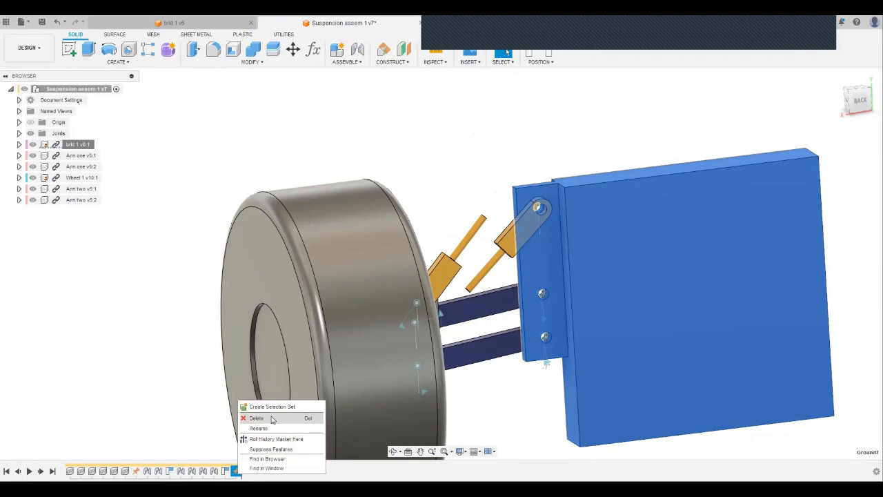
pyautogui.click(272, 419)
# Create a Slider joint between the wheel-side shock half's block end face and the facing block end face of the bracket-side half.
pyautogui.scroll(-2, 491, 145)
pyautogui.keyDown('shift'); pyautogui.moveTo(514, 211); pyautogui.dragTo(647, 221, button='middle'); pyautogui.keyUp('shift')
pyautogui.scroll(-4, 513, 258)
pyautogui.scroll(4, 427, 256)
pyautogui.moveTo(426, 283); pyautogui.dragTo(471, 274, button='middle')
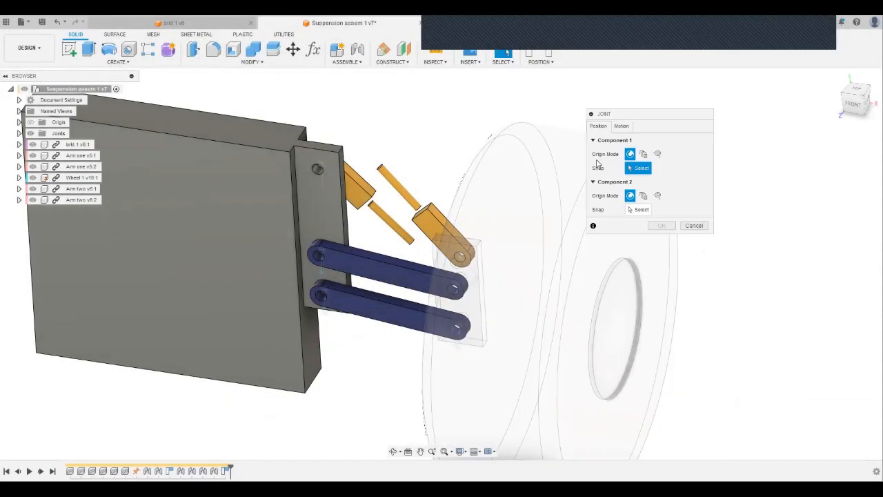
pyautogui.click(622, 126)
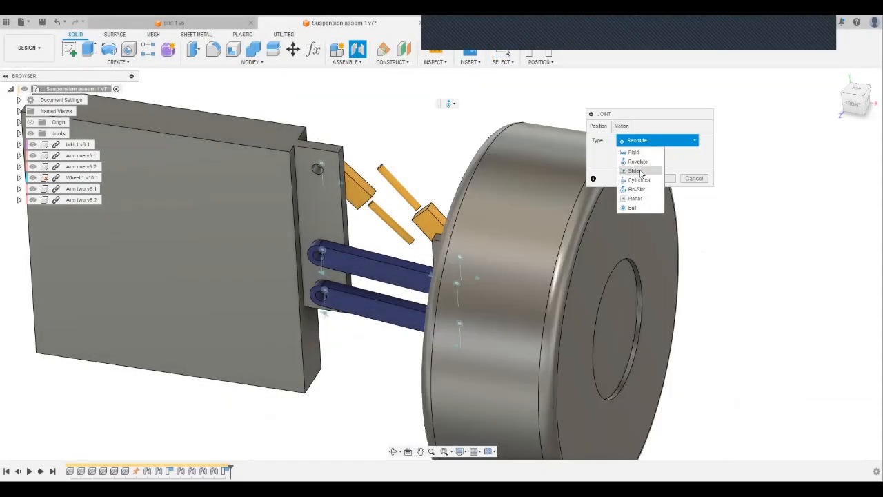
pyautogui.click(598, 126)
pyautogui.scroll(5, 426, 237)
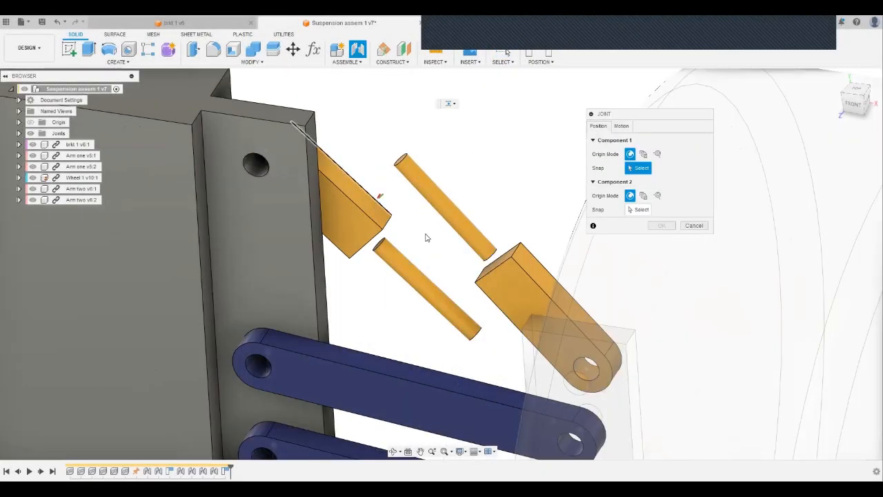
pyautogui.scroll(5, 483, 243)
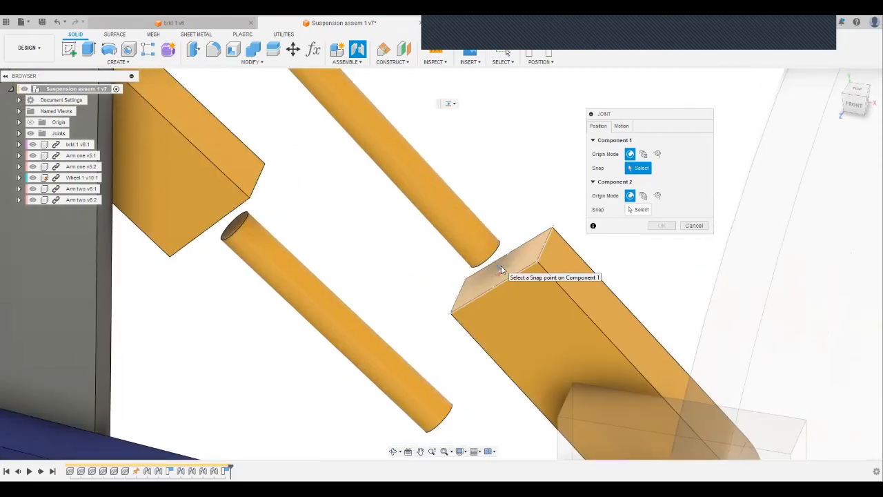
pyautogui.scroll(2, 501, 269)
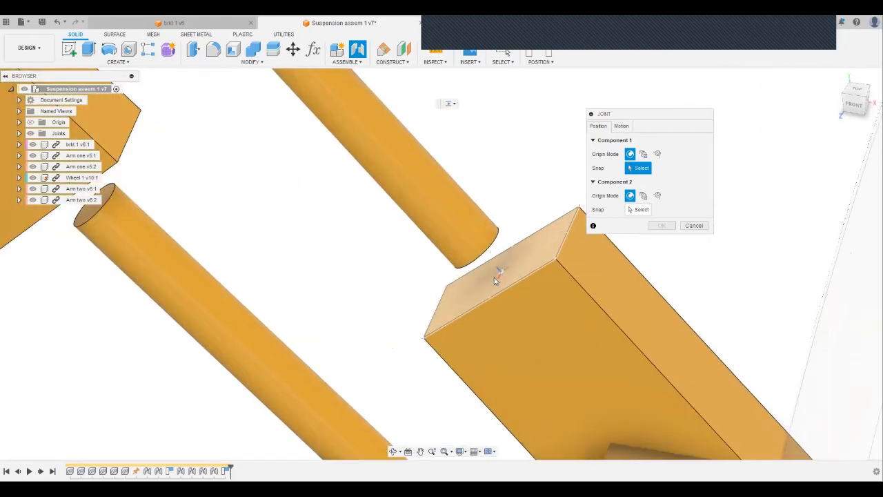
pyautogui.click(501, 277)
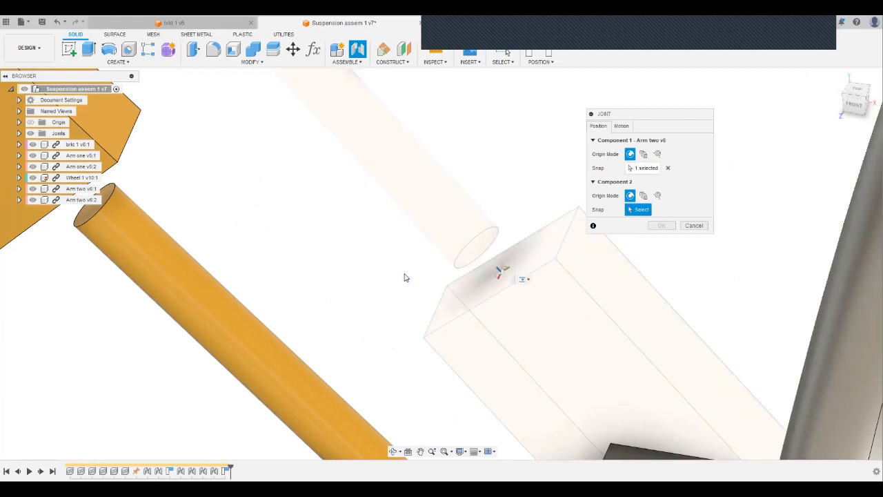
pyautogui.scroll(-10, 393, 273)
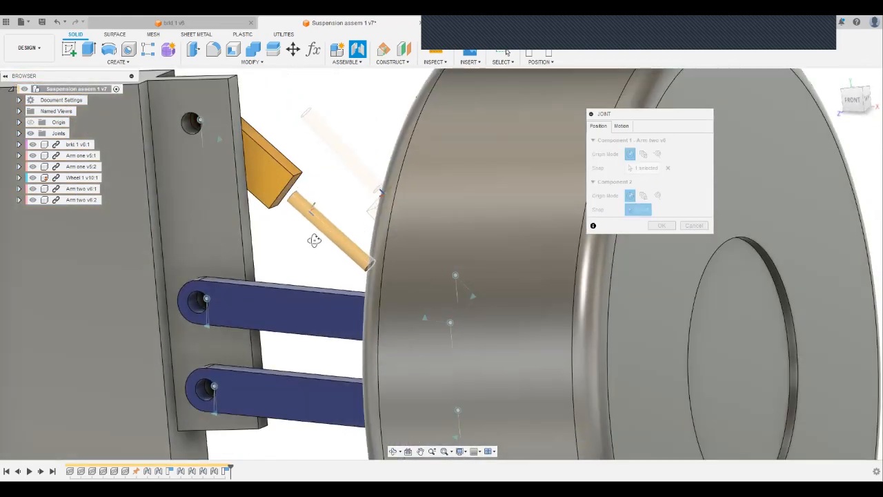
pyautogui.keyDown('shift'); pyautogui.moveTo(314, 240); pyautogui.dragTo(288, 233); pyautogui.keyUp('shift')
pyautogui.scroll(5, 279, 167)
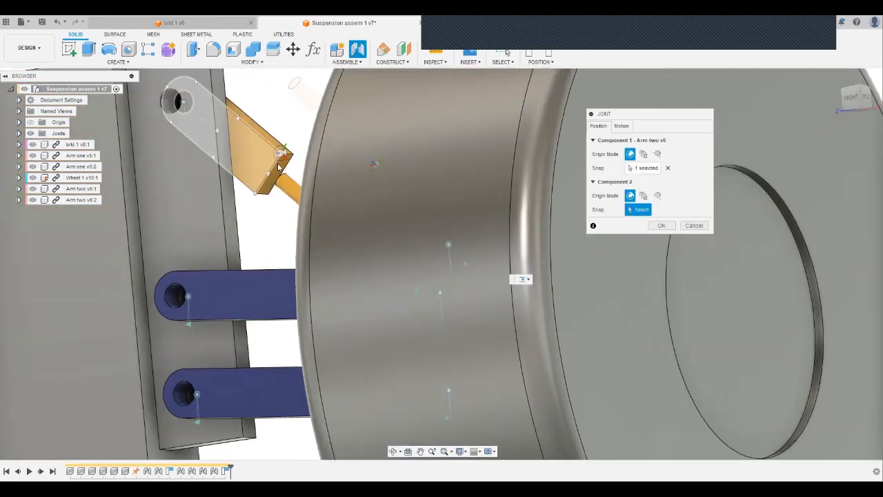
pyautogui.click(268, 189)
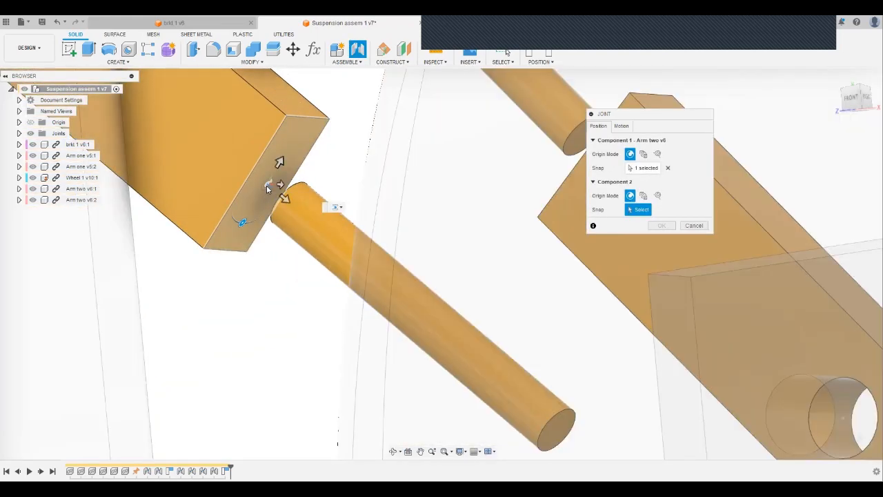
pyautogui.click(661, 308)
# Test the sliding shock and linkage by moving the bracket block relative to the wheel.
pyautogui.scroll(-12, 342, 269)
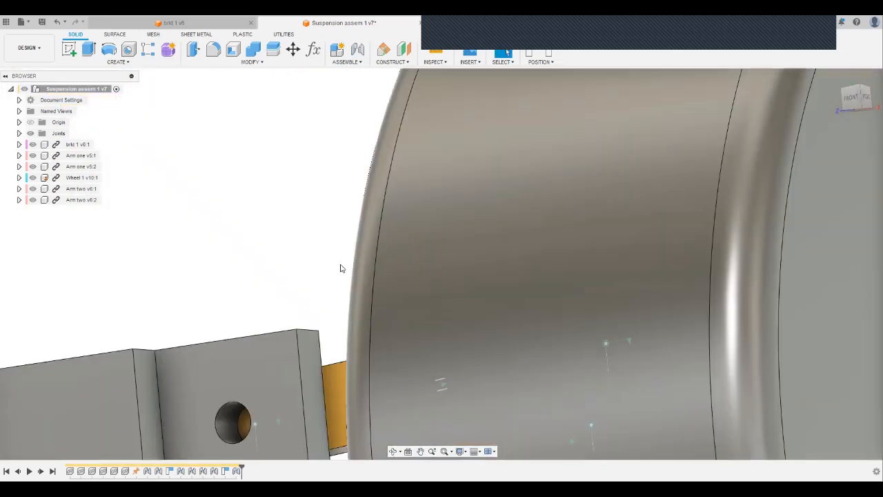
pyautogui.keyDown('shift'); pyautogui.moveTo(346, 274); pyautogui.dragTo(406, 326, button='middle'); pyautogui.keyUp('shift')
pyautogui.moveTo(405, 326); pyautogui.dragTo(278, 261)
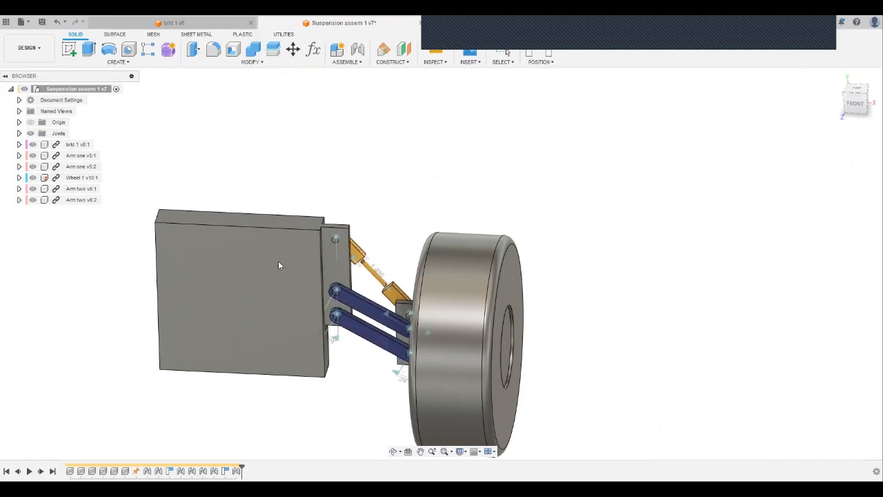
pyautogui.scroll(-4, 278, 261)
pyautogui.scroll(2, 379, 331)
pyautogui.keyDown('shift'); pyautogui.moveTo(287, 287); pyautogui.dragTo(291, 265, button='middle'); pyautogui.keyUp('shift')
pyautogui.scroll(2, 292, 269)
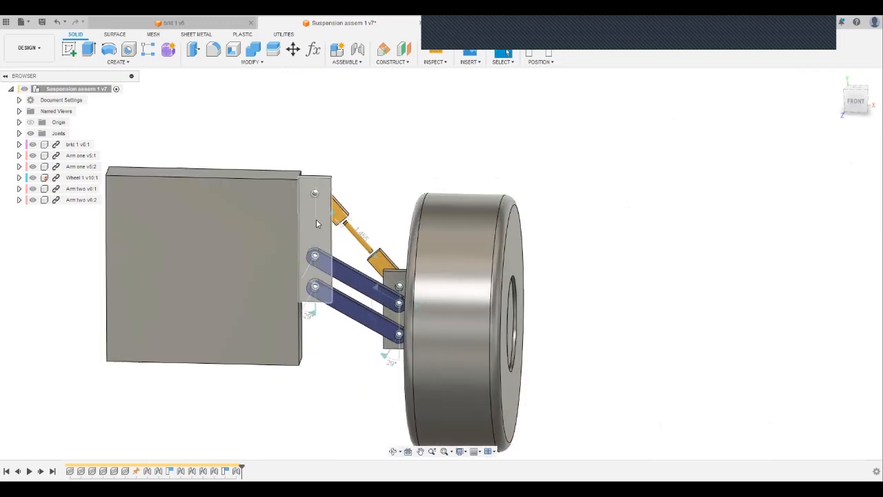
pyautogui.moveTo(255, 250); pyautogui.dragTo(204, 251)
# Set the view to Front and move the bracket up and down to check the suspension travel.
pyautogui.click(856, 102)
pyautogui.moveTo(368, 282); pyautogui.dragTo(446, 281, button='middle')
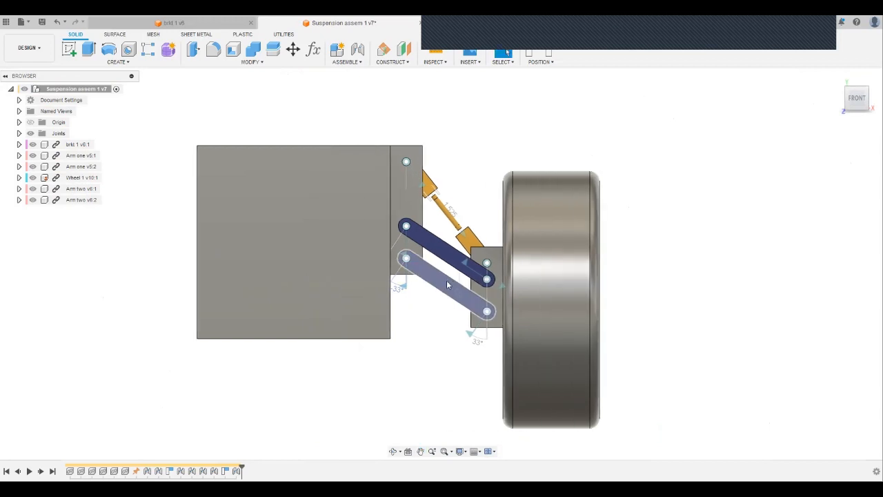
pyautogui.moveTo(335, 290); pyautogui.dragTo(291, 299)
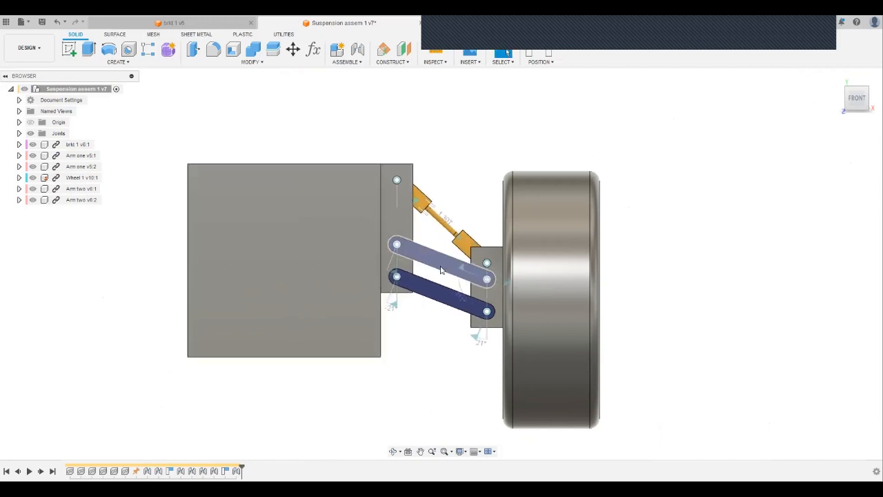
pyautogui.scroll(1, 441, 270)
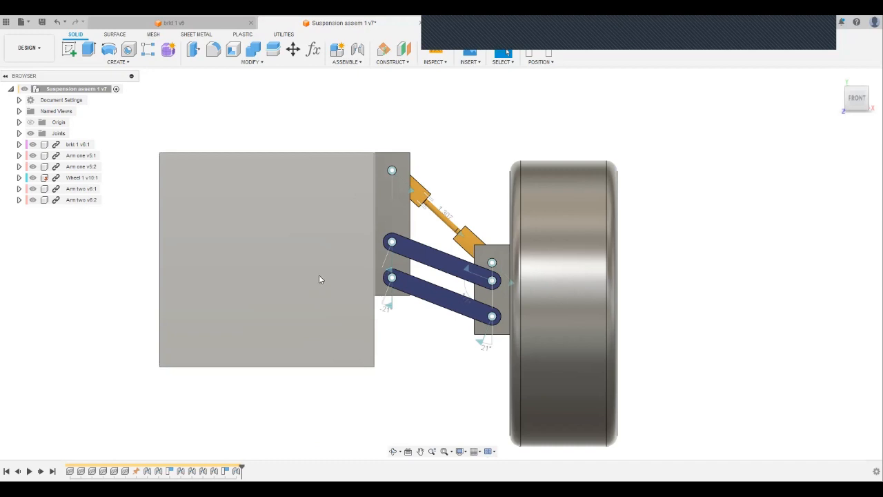
pyautogui.moveTo(322, 278); pyautogui.dragTo(373, 313)
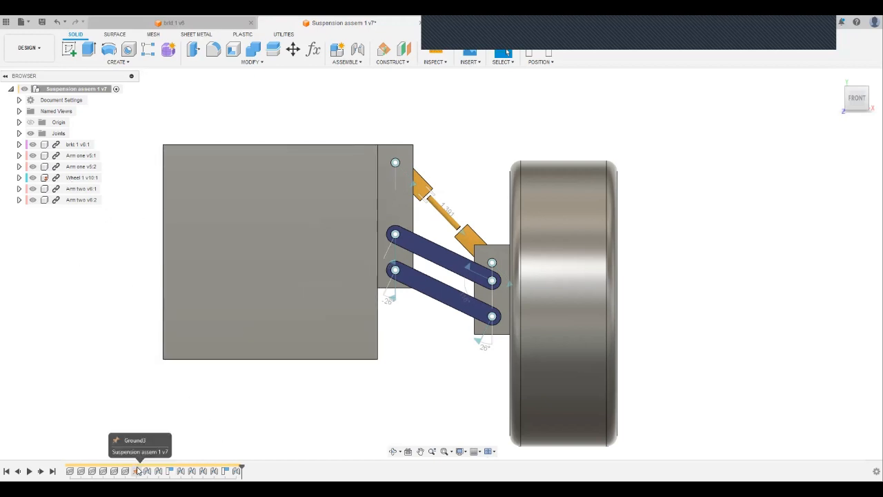
# Unground the wheel component and ground the bracket component in its place.
pyautogui.rightClick(88, 178)
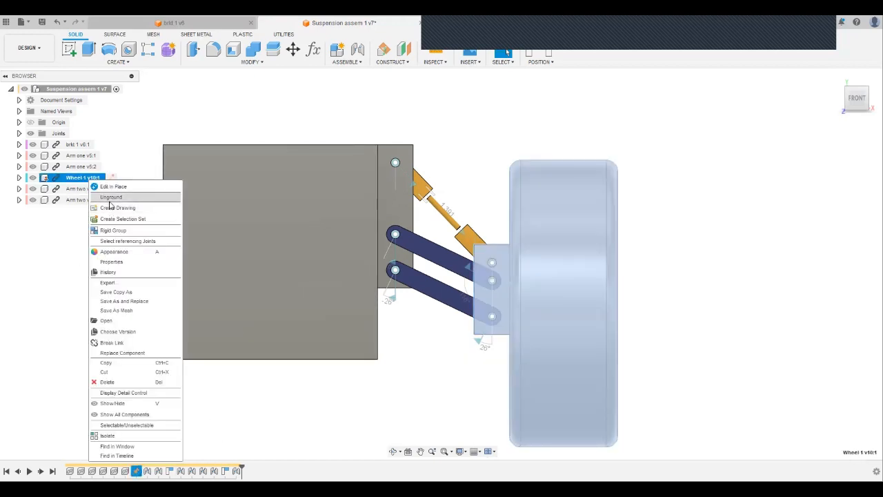
pyautogui.click(110, 198)
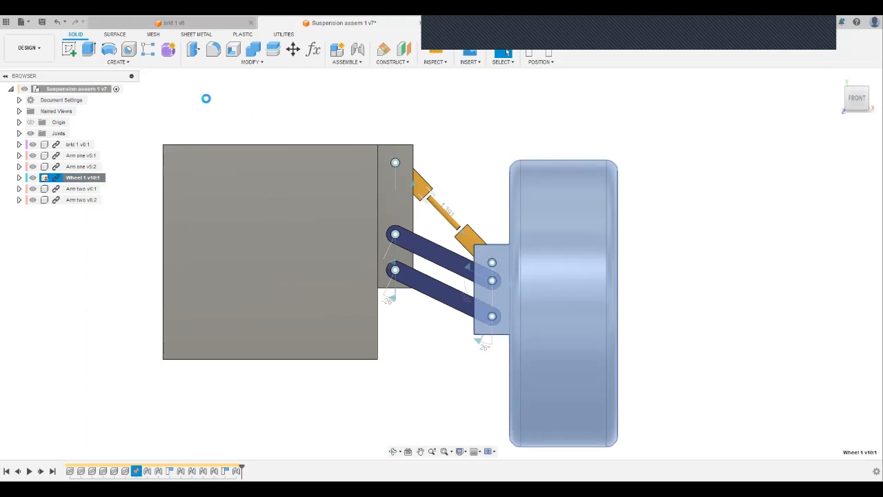
pyautogui.rightClick(240, 168)
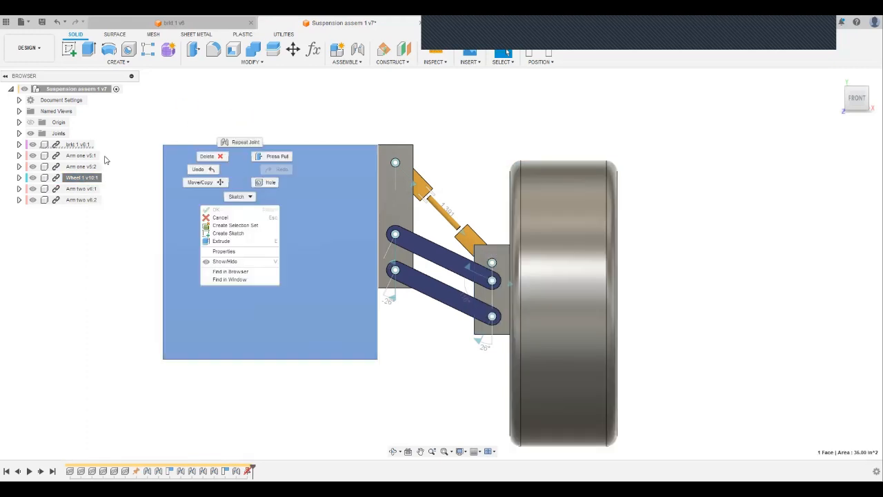
pyautogui.rightClick(77, 145)
pyautogui.rightClick(77, 146)
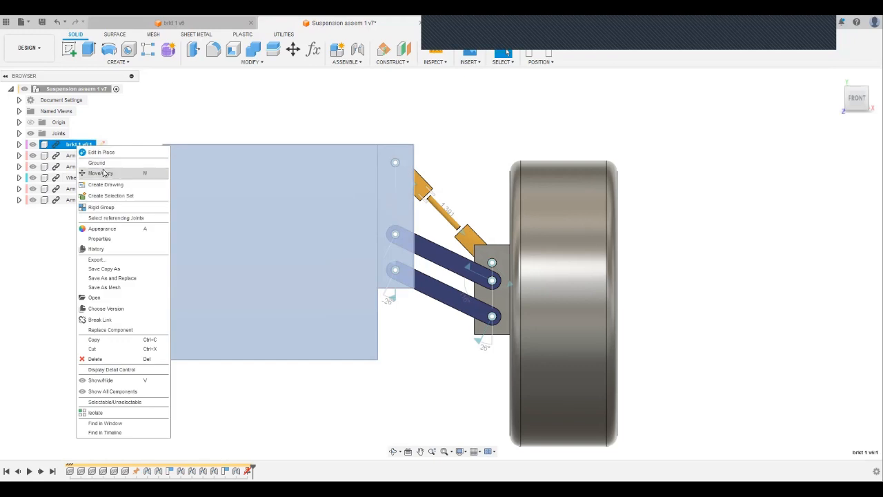
pyautogui.click(103, 163)
pyautogui.click(506, 269)
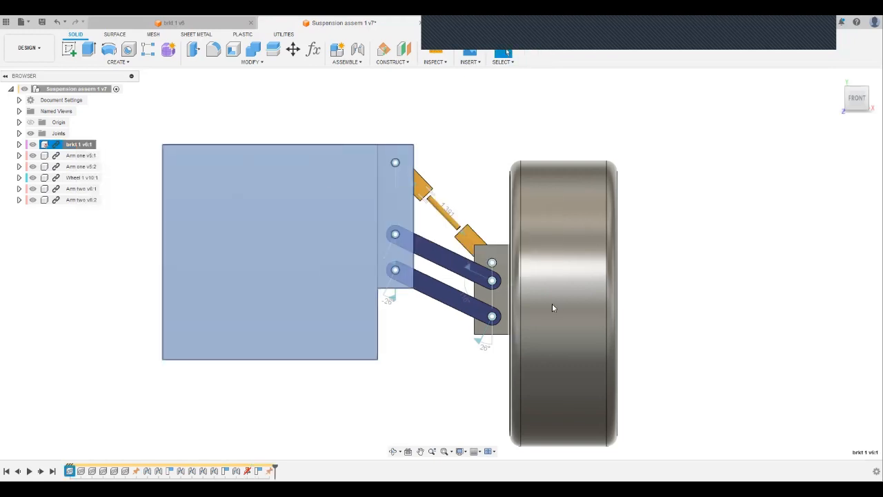
# Move the wheel up and down relative to the grounded bracket to test the suspension travel.
pyautogui.moveTo(582, 312); pyautogui.dragTo(553, 365)
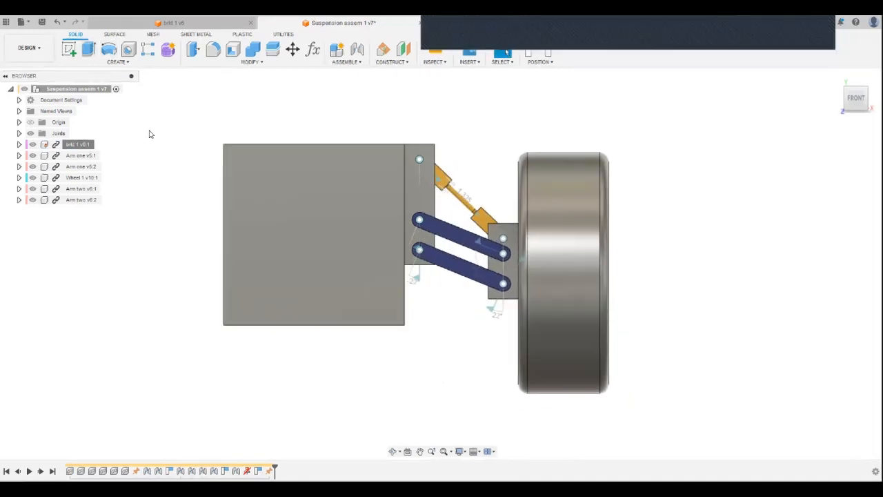